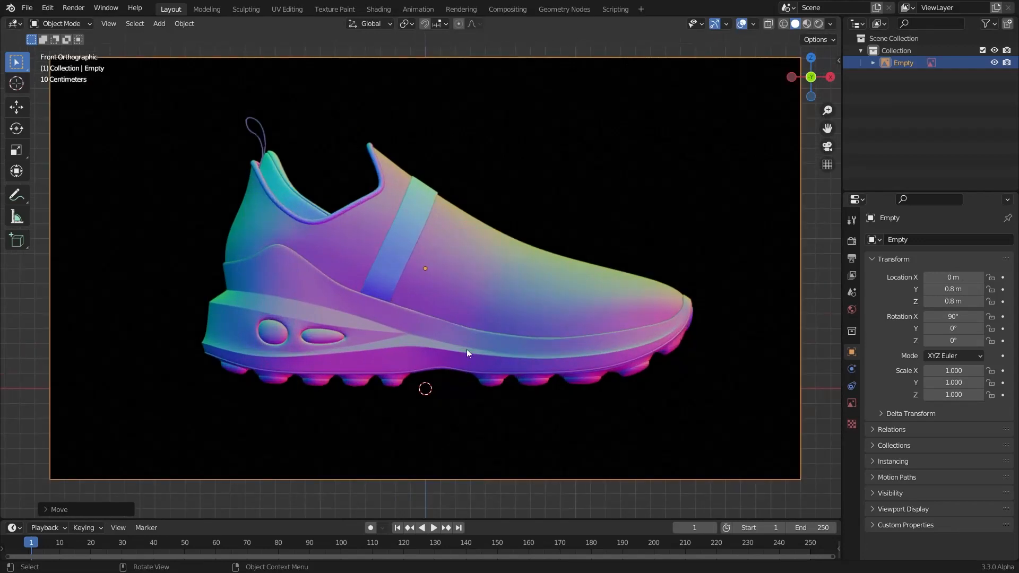
Step: Add down.png as a reference image aligned to the top view
left_click(804, 58)
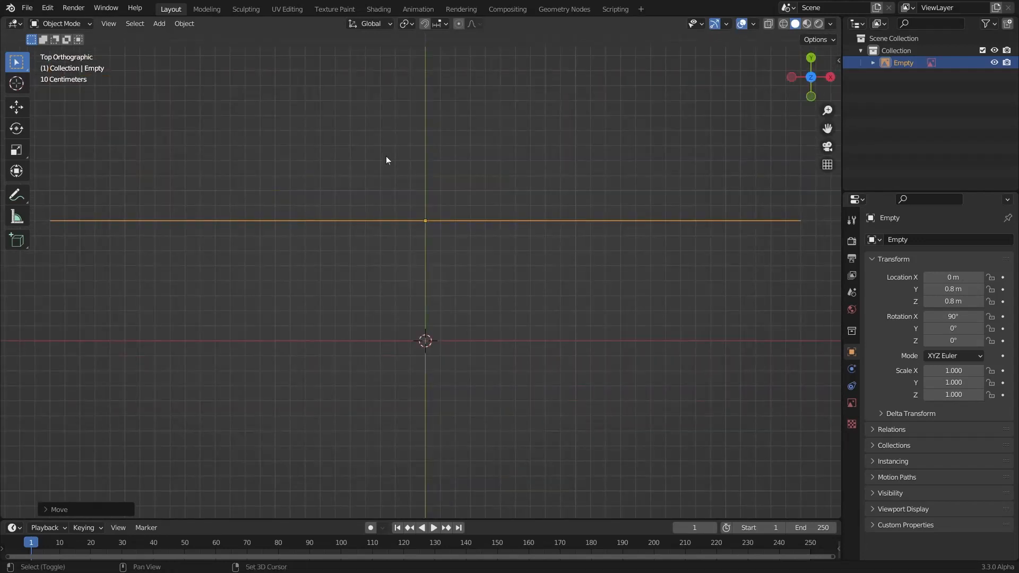
key("shift+a")
left_click(429, 165)
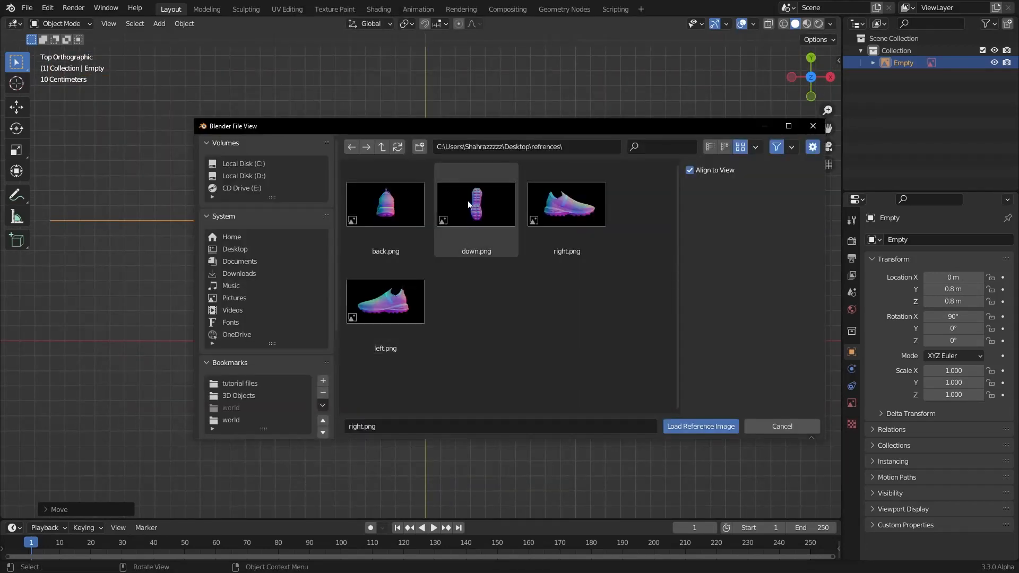
left_click(476, 205)
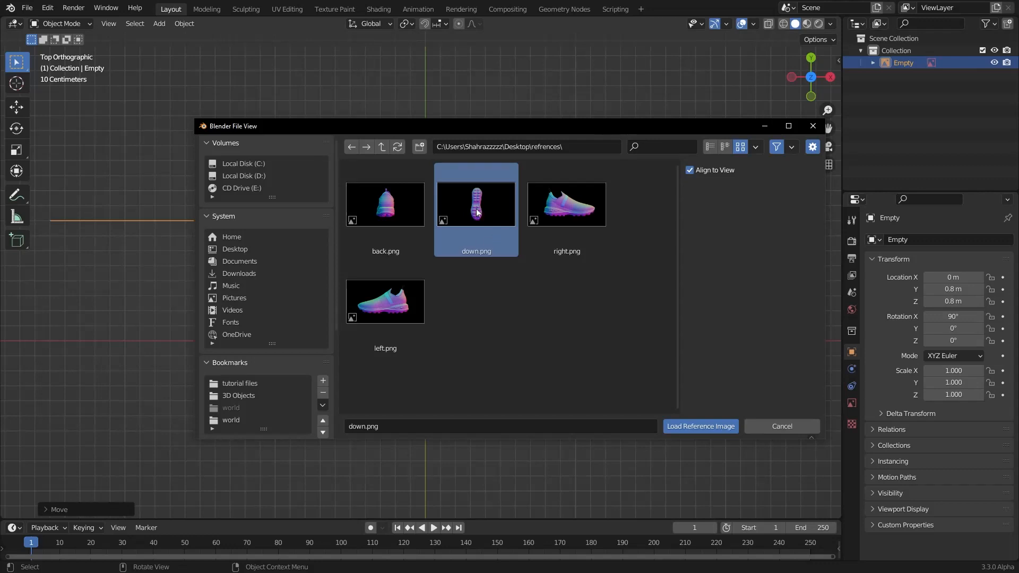
left_click(690, 427)
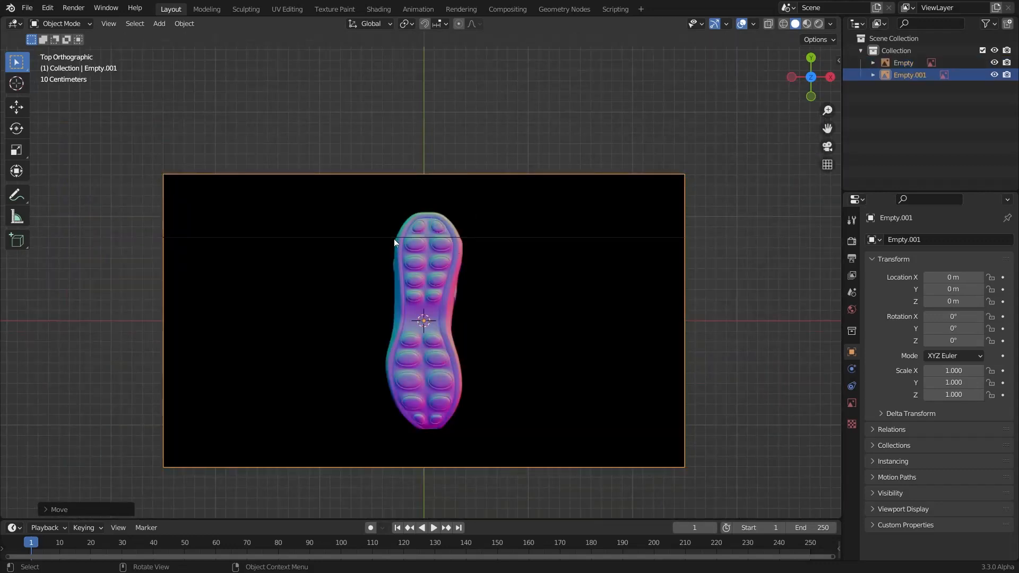
Step: Rotate the sole reference image to -270° about Z and scale it up uniformly to 1.371
type("r90")
key("Return")
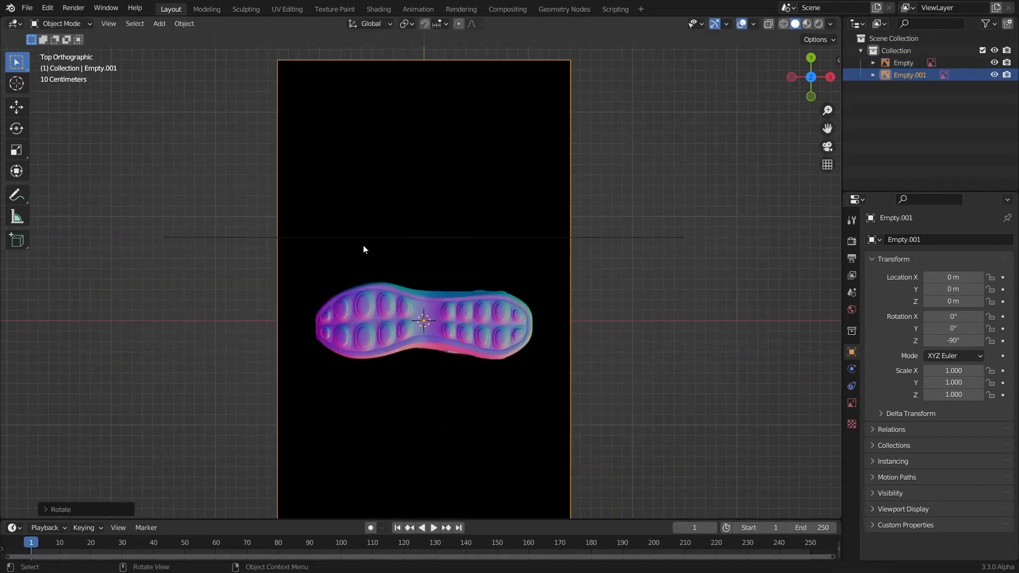
type("r180")
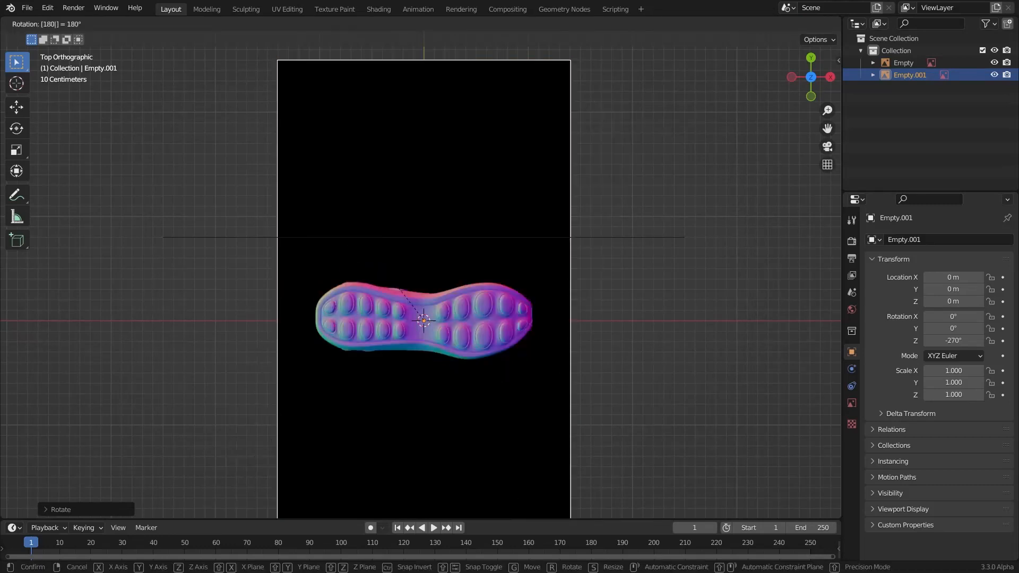
key("Return")
key("s")
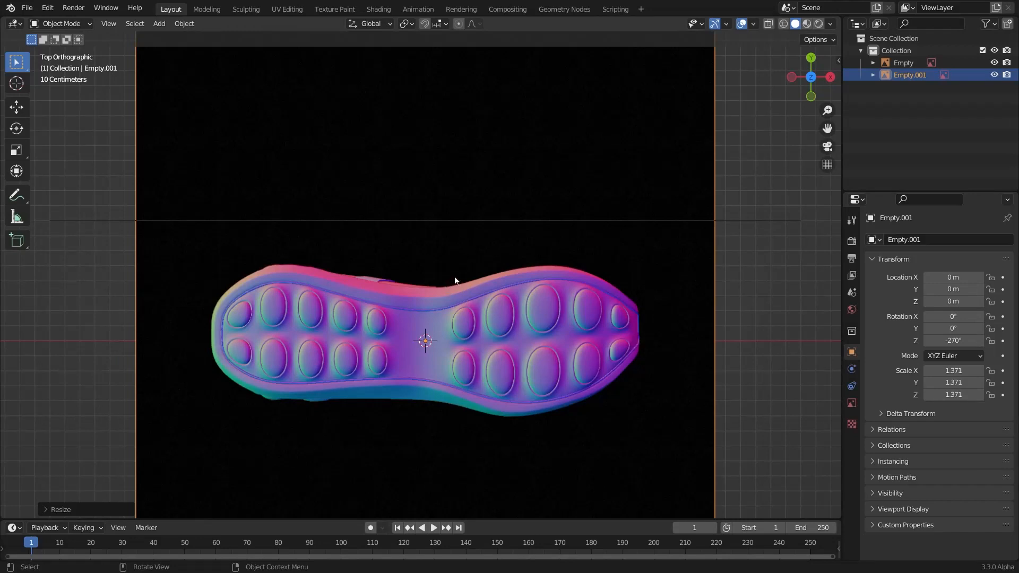
key("g")
left_click(460, 272)
key("ctrl+z")
Step: Add a mesh plane at the origin over the sole reference image
scroll(495, 283, "up", 3)
scroll(493, 312, "down", 1)
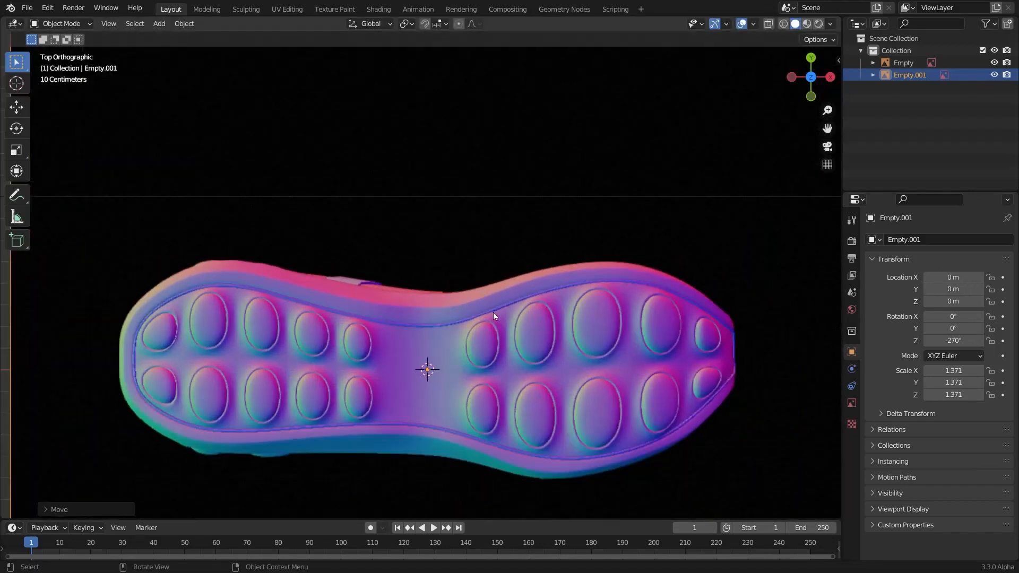
middle_click_drag(493, 313, 526, 234, "shift")
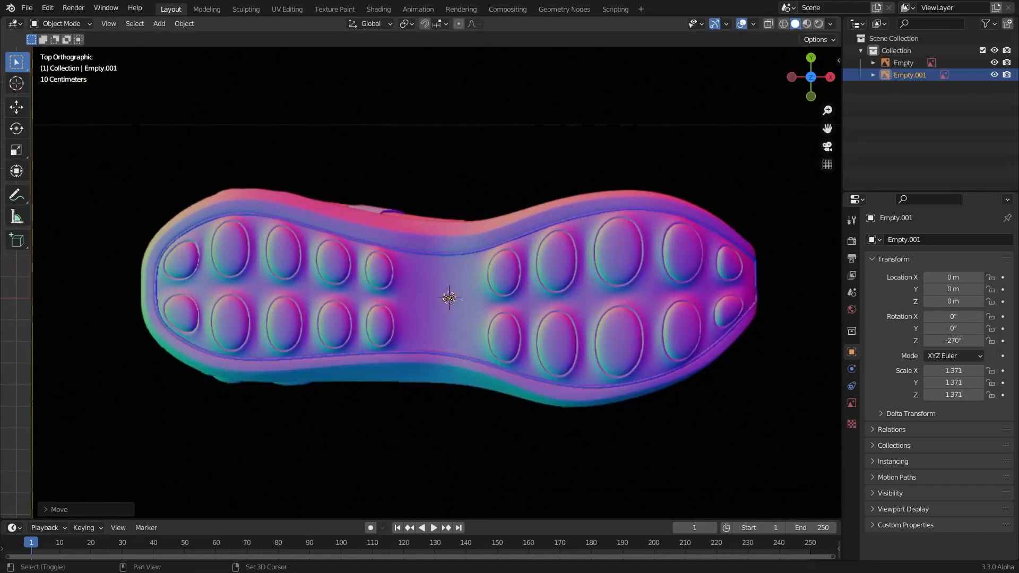
key("shift+a")
mouse_move(342, 87)
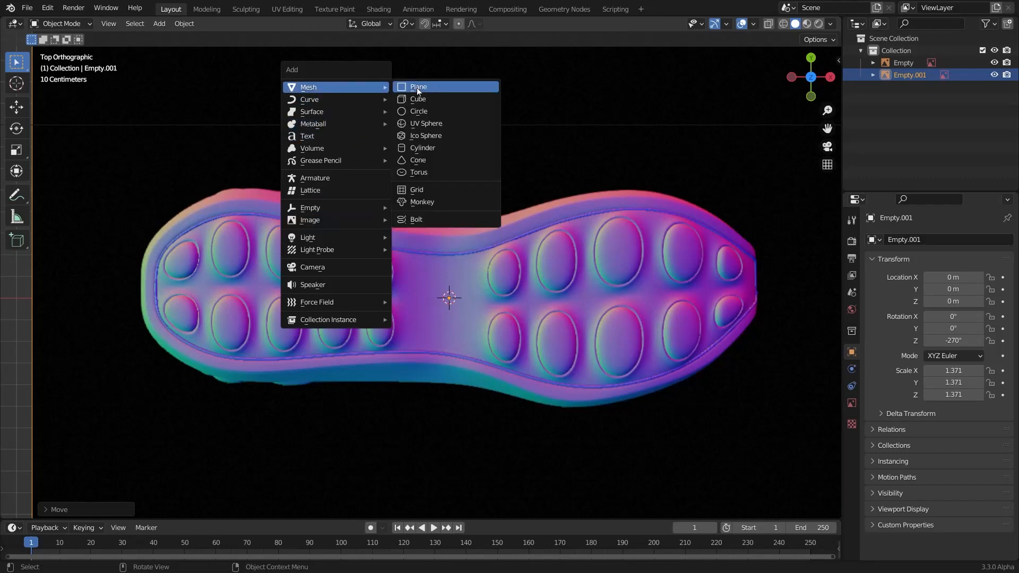
left_click(417, 87)
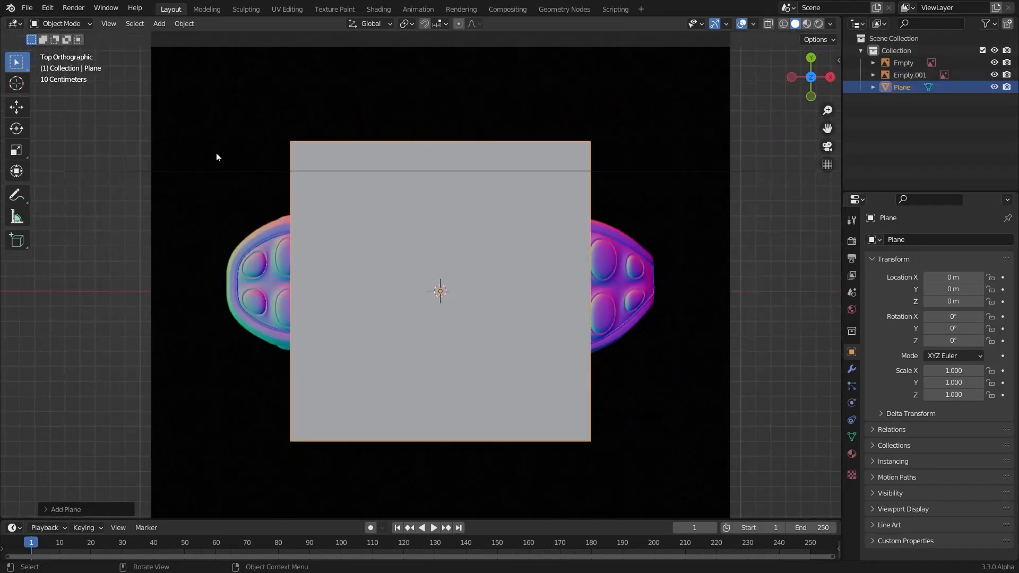
Step: In edit mode with X-ray on, shrink the plane to roughly the sole's width and stretch it along X to the sole's length
key("Tab")
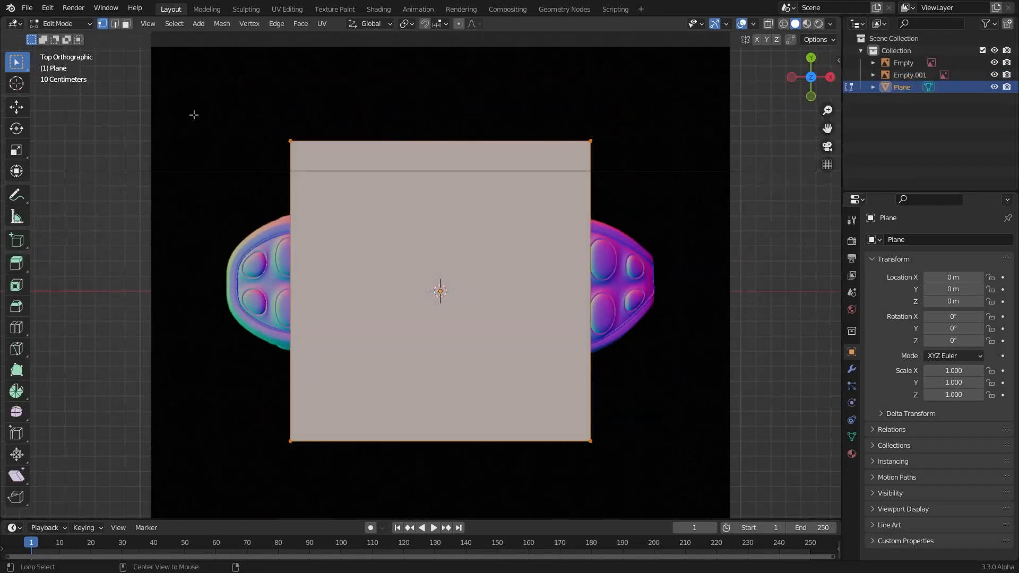
key("alt+z")
key("s")
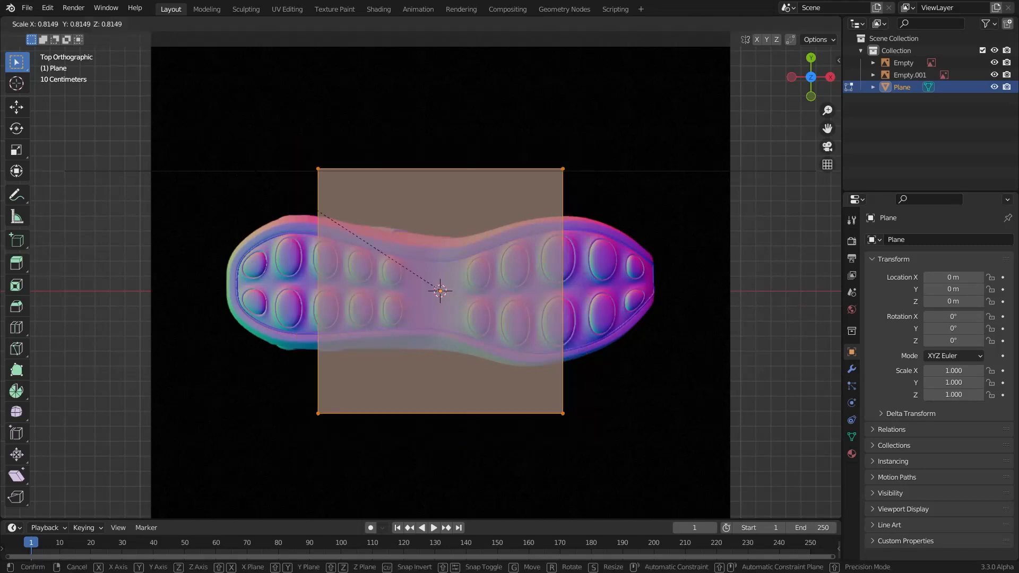
scroll(375, 242, "up", 1)
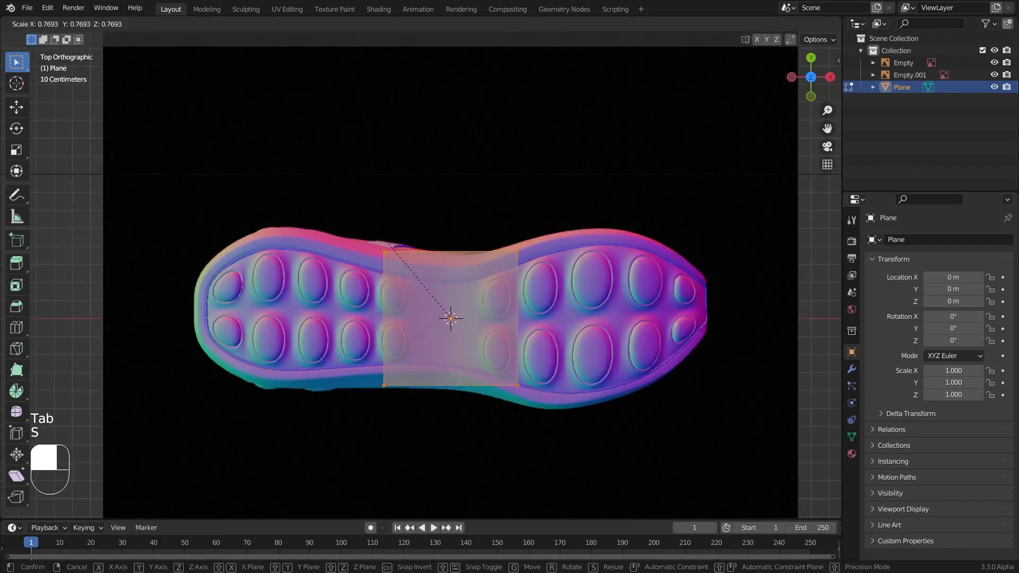
left_click(349, 202)
key("s")
middle_click_drag(349, 202, 815, 165)
left_click(683, 230)
Step: Add four evenly spaced, unslid loop cuts across the plane's length
key("ctrl+r")
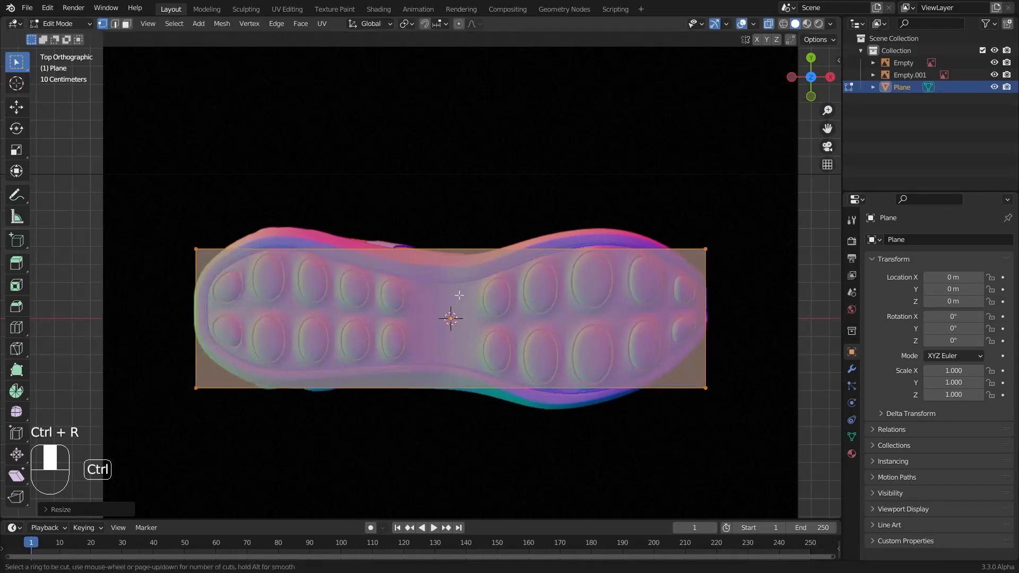
scroll(454, 275, "up", 2)
scroll(464, 257, "up", 1)
left_click(455, 261)
right_click(454, 262)
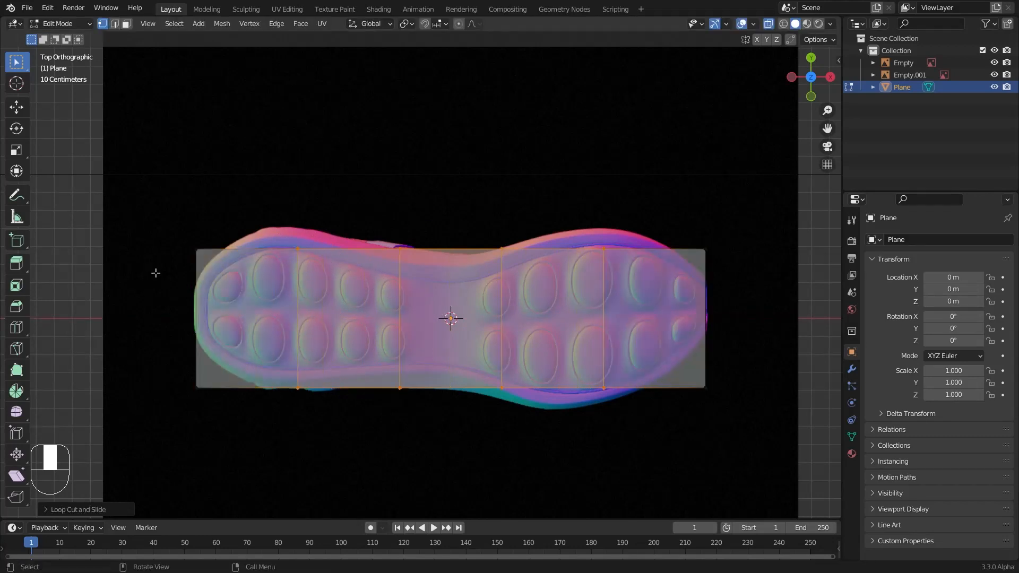
Step: Move both end vertices of the loop cut nearest the heel onto the sole's outline
middle_click_drag(154, 272, 267, 307, "shift")
left_click(304, 280)
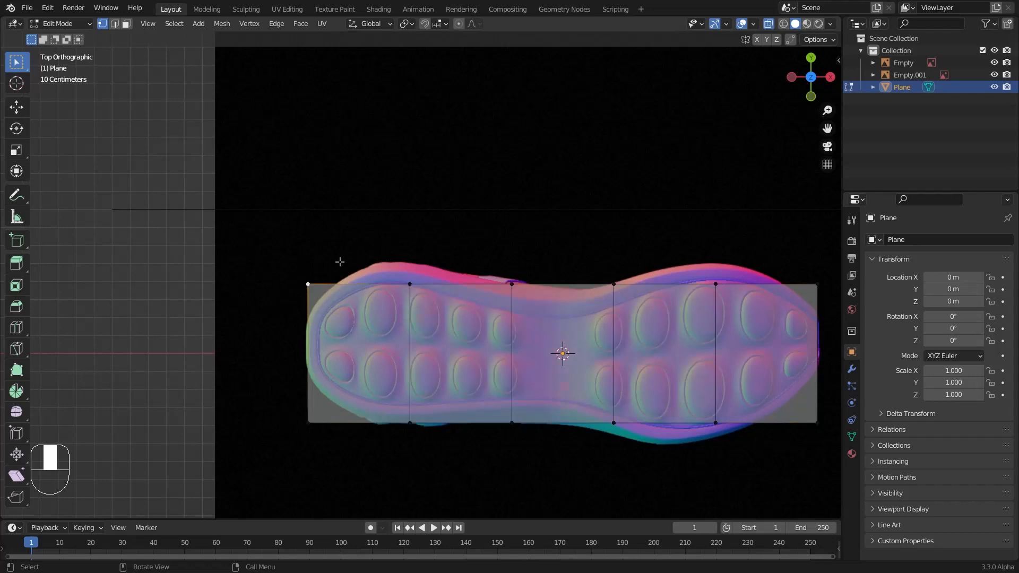
left_click(415, 277)
key("g")
left_click(409, 244)
left_click(409, 424)
key("g")
left_click(407, 427)
Step: Move the plane's two heel corner vertices inward toward the rounded heel outline
left_click(302, 419)
key("g")
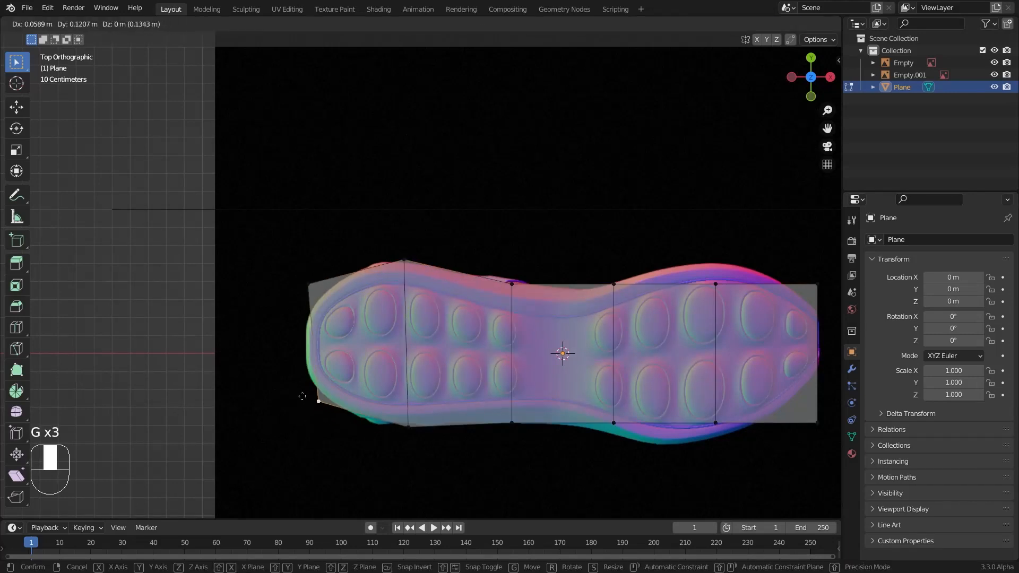
left_click(302, 396)
left_click(293, 284)
key("g")
left_click(300, 305)
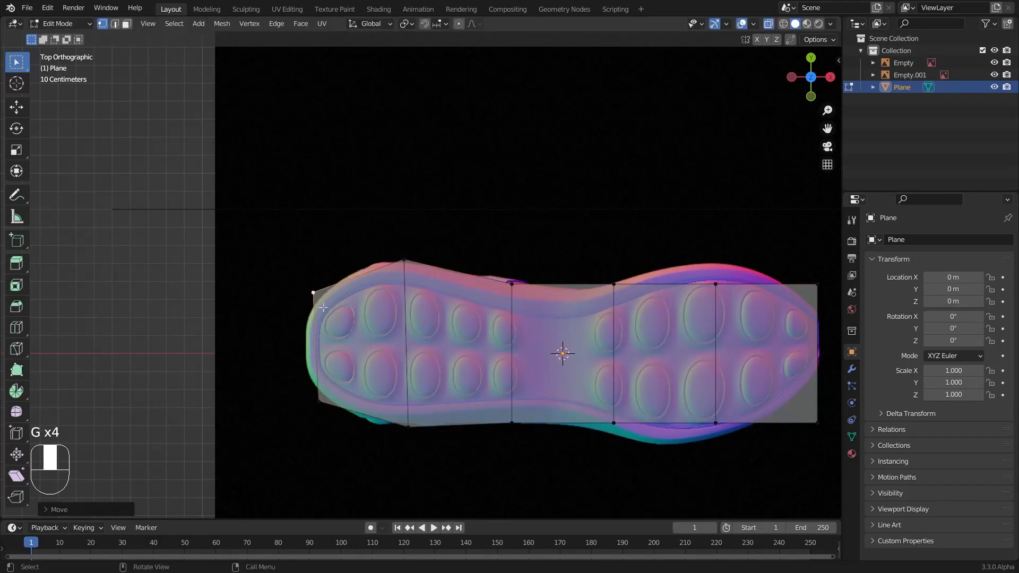
Step: Flatten the two heel corner vertices along X and move them onto the back edge of the heel
left_click_drag(342, 261, 276, 405)
key("s")
key("x")
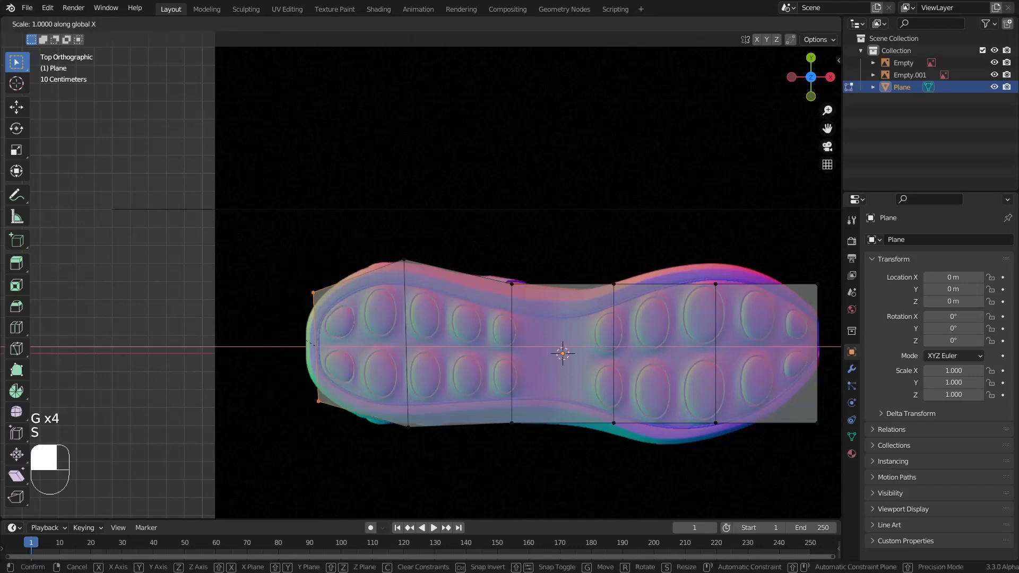
left_click(223, 289)
key("g")
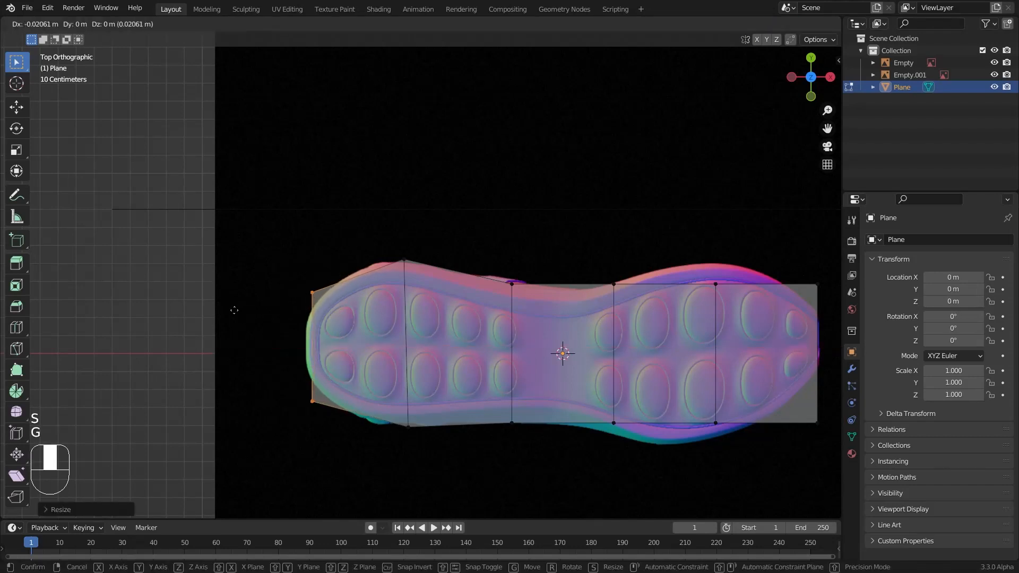
left_click(230, 310)
Step: Widen the loop cut nearest the toe and move it to match the widest part of the forefoot
scroll(514, 318, "down", 1)
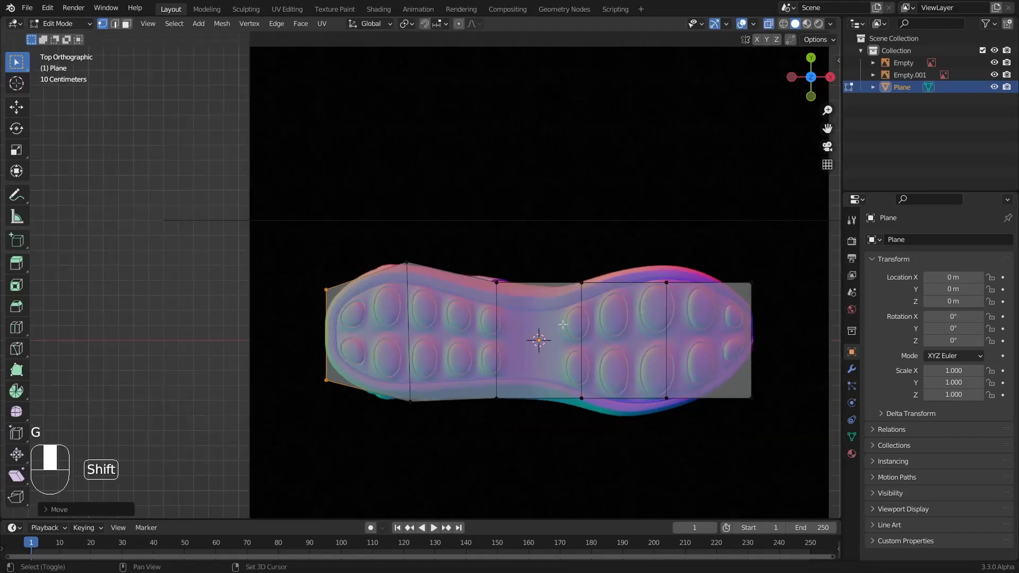
middle_click_drag(628, 339, 458, 316, "shift")
left_click(498, 261, "alt")
key("s")
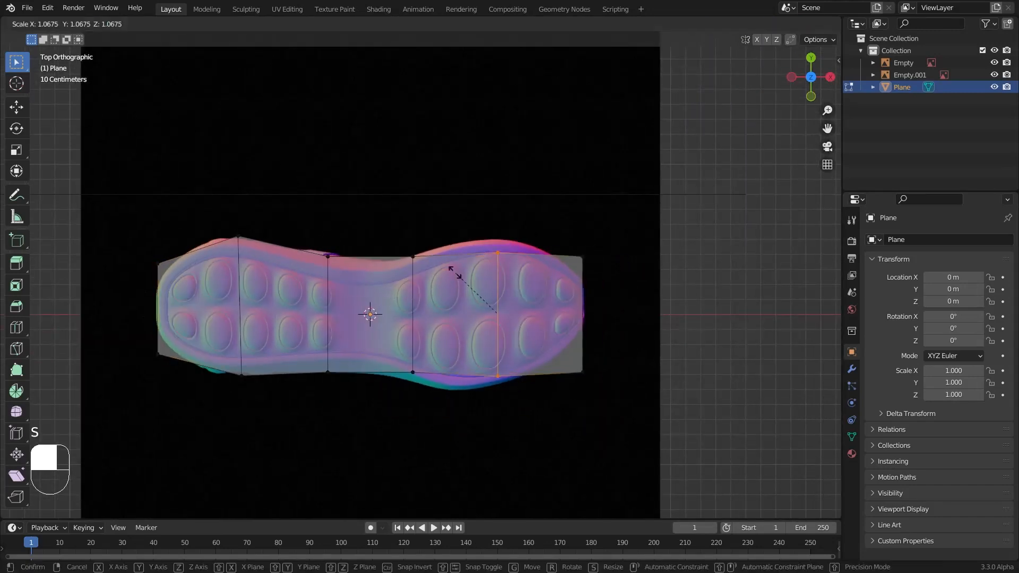
left_click(462, 292)
key("g")
left_click(457, 288)
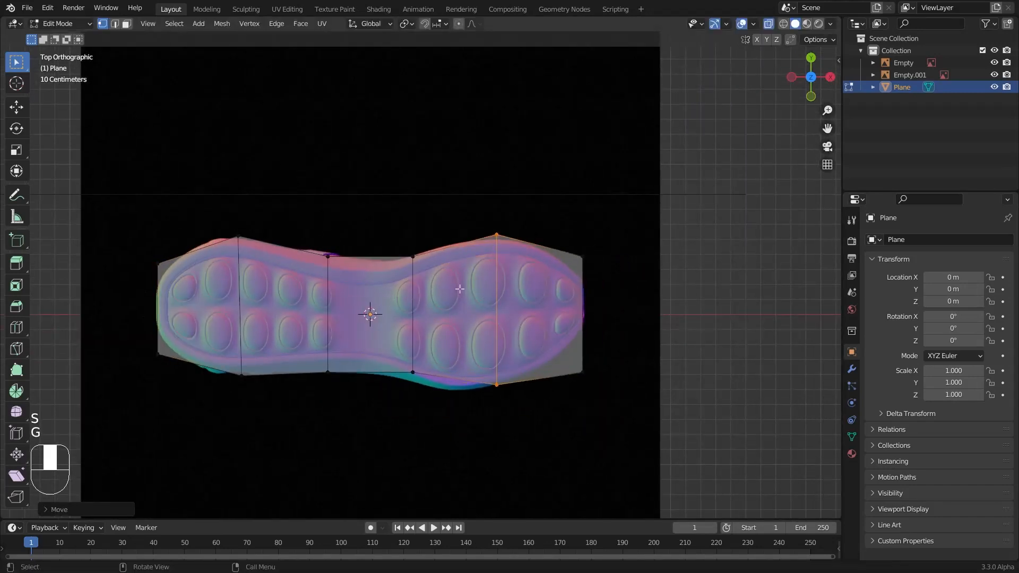
Step: Move and scale the loop cut between the arch and the forefoot so its ends follow the sole's outline
left_click_drag(434, 245, 361, 393)
key("g")
left_click(405, 380)
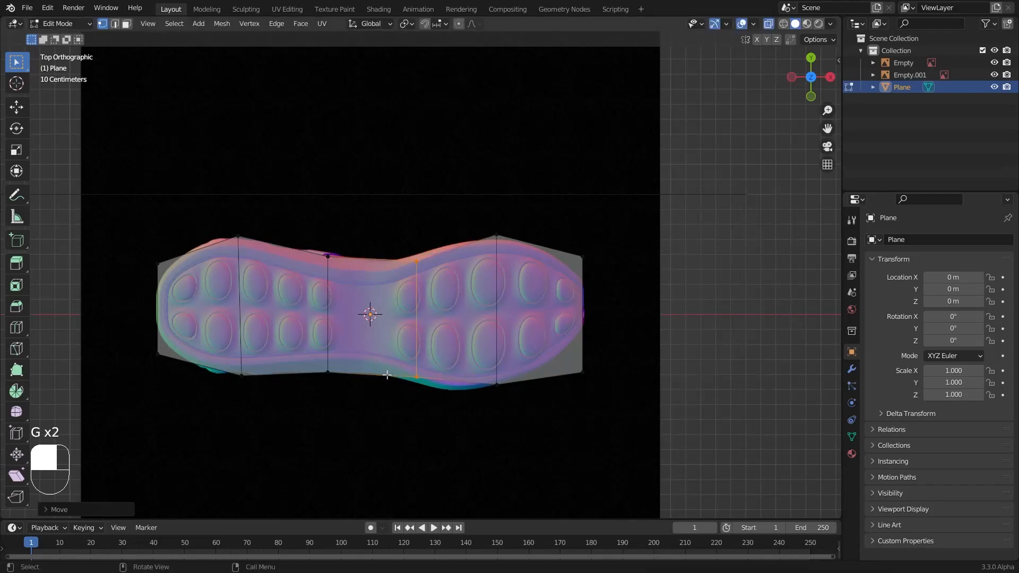
key("s")
left_click(354, 351)
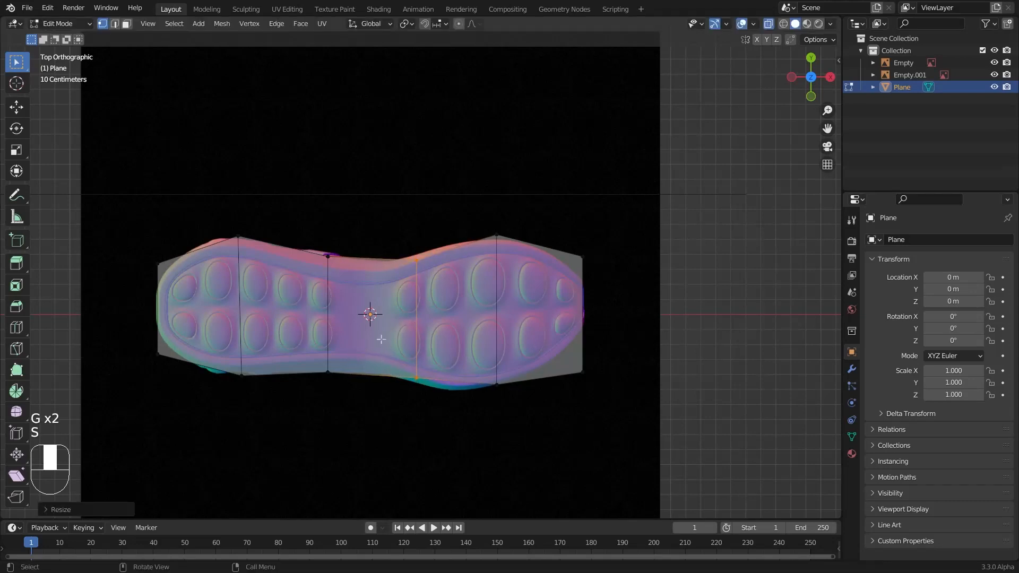
left_click(414, 322)
key("g")
left_click(416, 342)
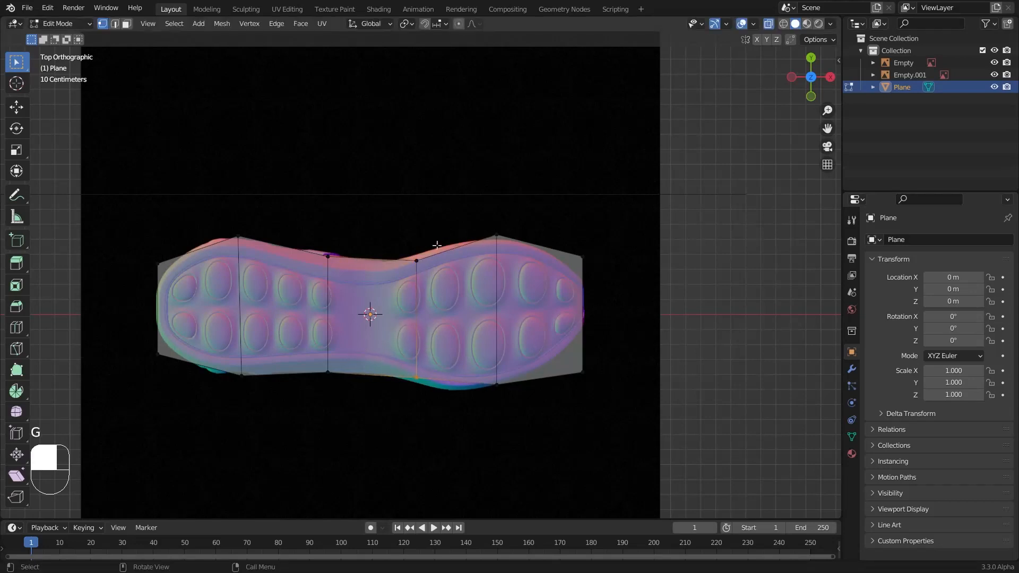
left_click_drag(437, 245, 391, 402)
key("s")
left_click(380, 372)
Step: Narrow the plane's toe-end edge and move it onto the tip of the sole
left_click_drag(623, 234, 544, 417)
key("g")
key("s")
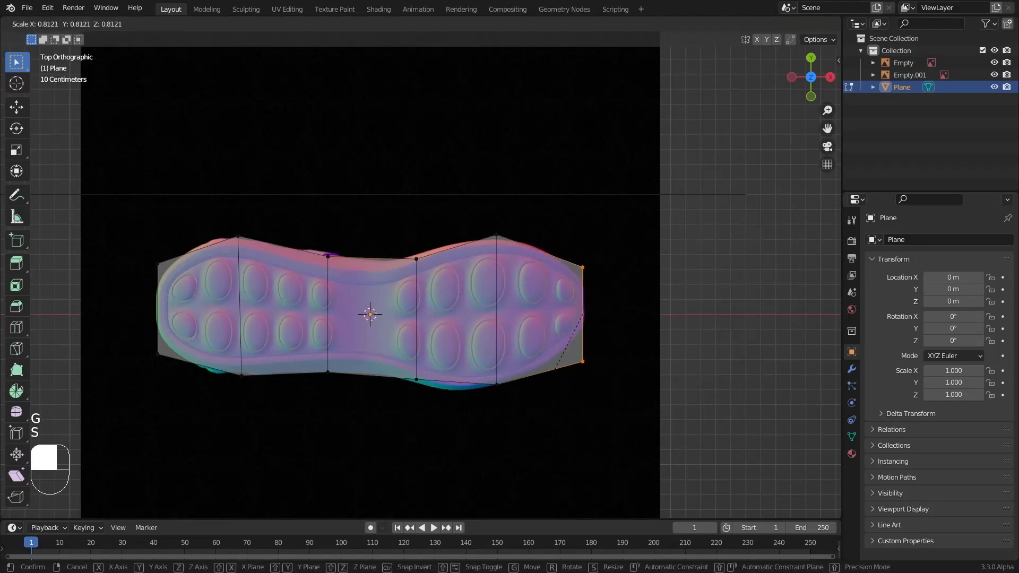
left_click(556, 366)
key("g")
left_click(536, 408)
key("s")
left_click(533, 397)
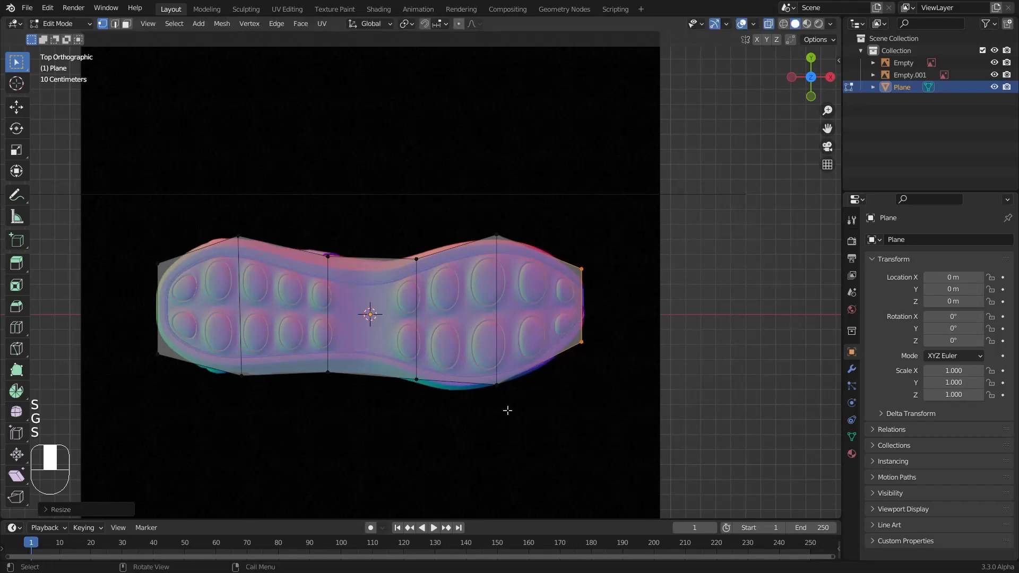
key("g")
left_click(483, 406)
key("s")
left_click(483, 416)
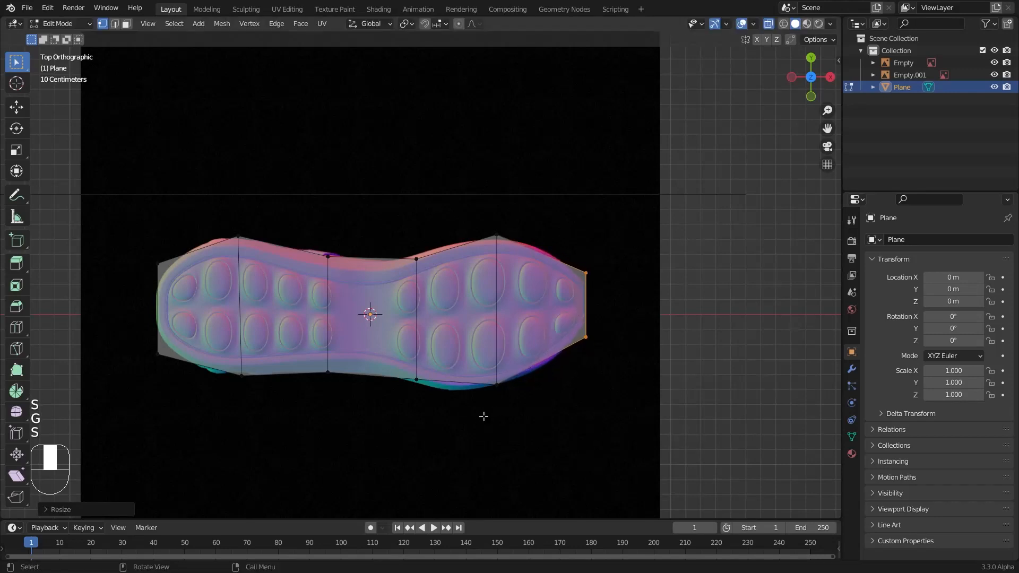
Step: Apply a level 3 Subdivision modifier to the plane in object mode and collapse its settings
key("Tab")
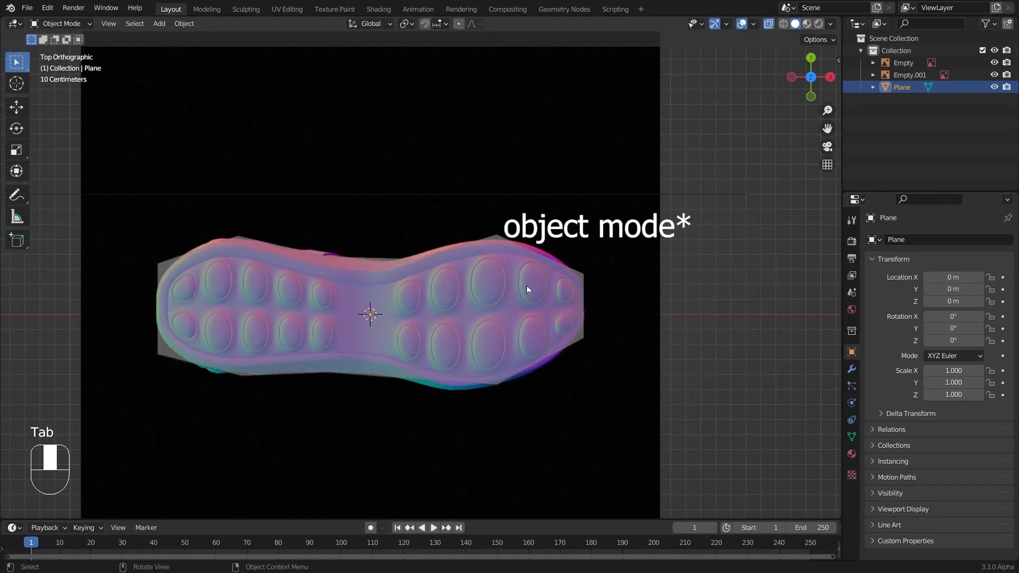
key("ctrl+3")
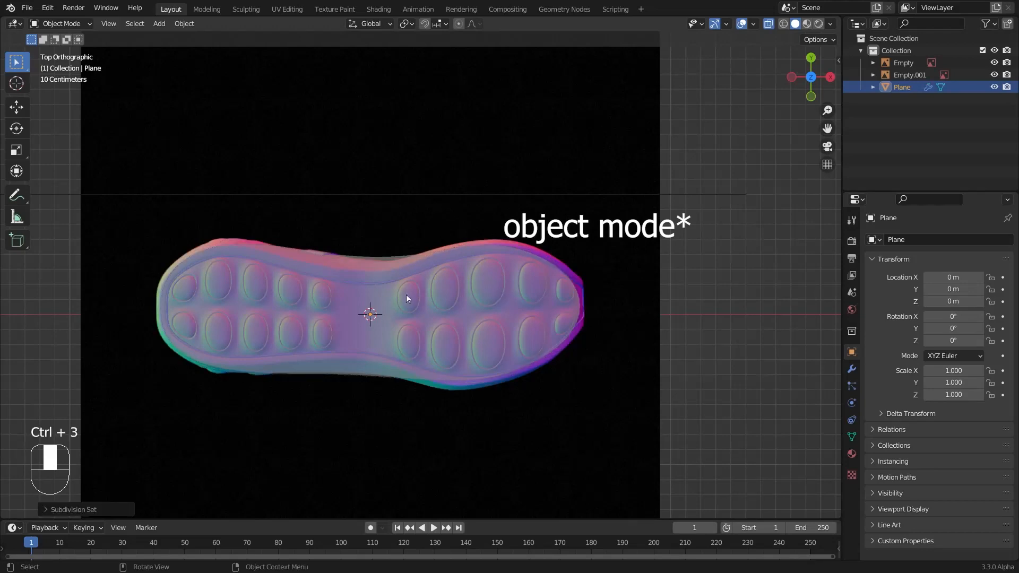
left_click(850, 368)
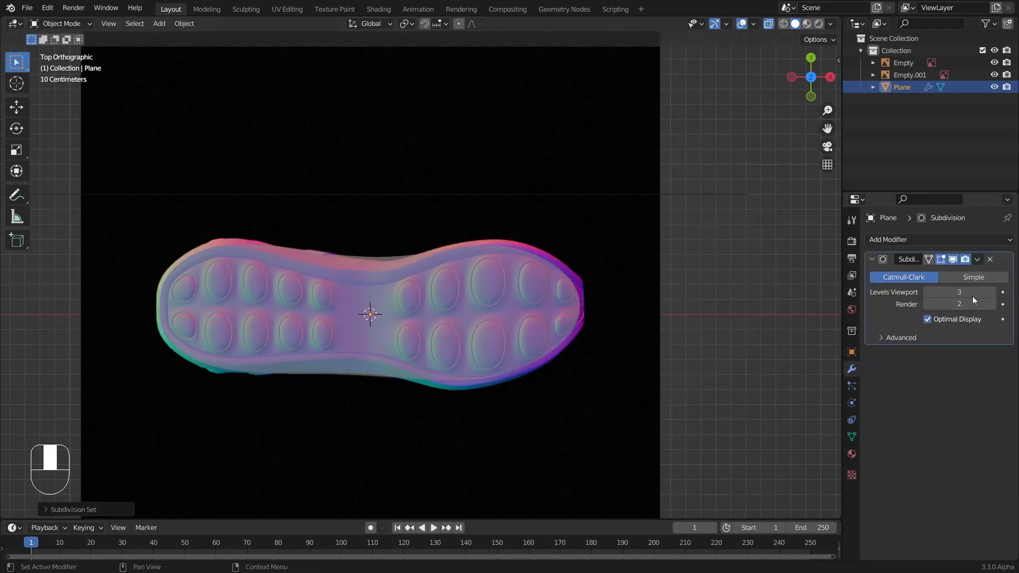
left_click(872, 259)
Step: In edit mode, move the plane's two toe-end corner vertices outward so the subdivided edge follows the sole's tip
scroll(504, 310, "up", 2)
key("Tab")
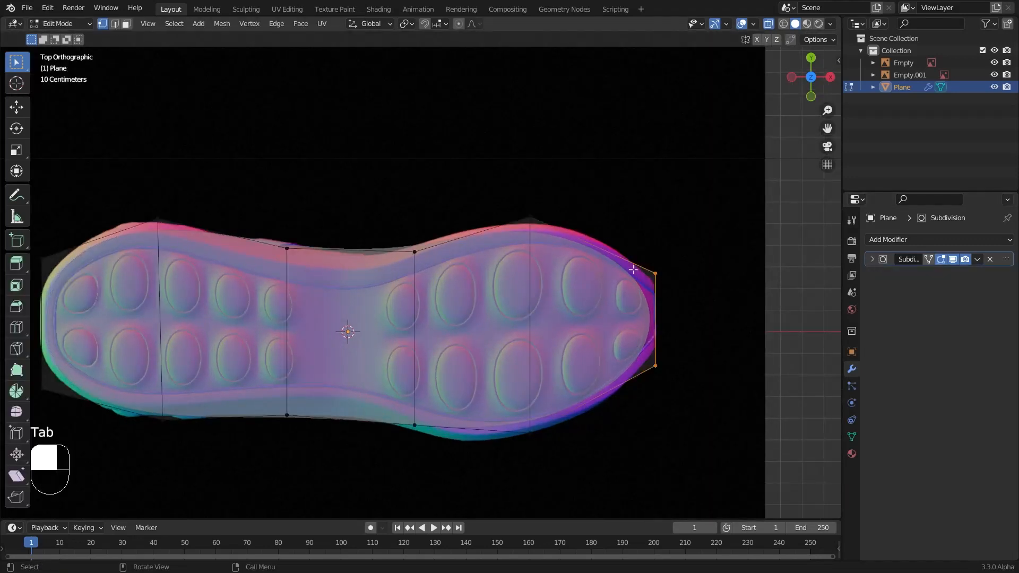
left_click_drag(682, 252, 622, 305)
key("g")
left_click(657, 276)
left_click_drag(690, 341, 623, 407)
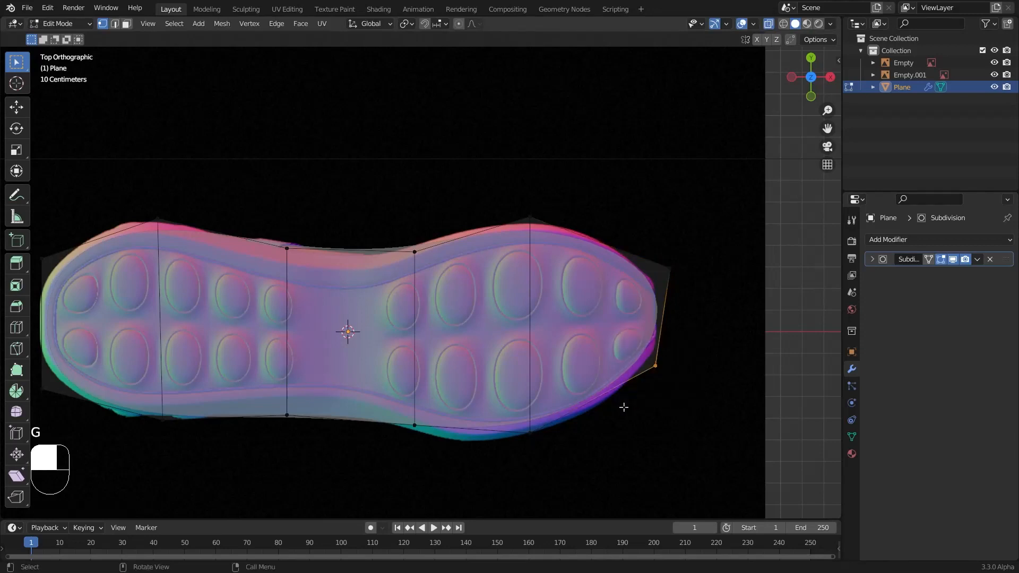
key("g")
left_click(631, 423)
Step: Move the forefoot vertex and both arch vertices on the sole's +Y side to fit the reference outline
left_click_drag(561, 206, 487, 242)
key("g")
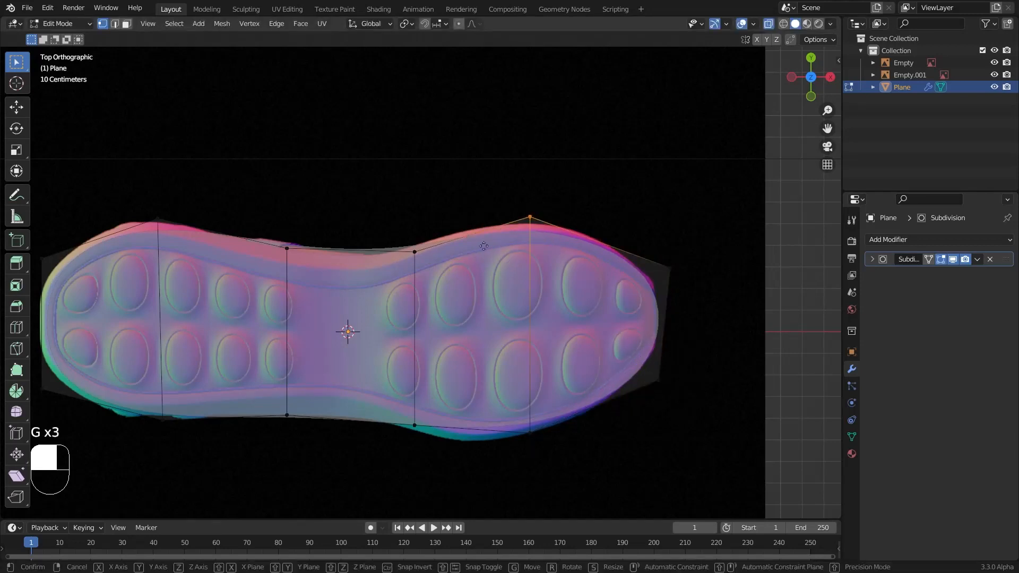
left_click(484, 237)
left_click_drag(317, 230, 254, 294)
key("g")
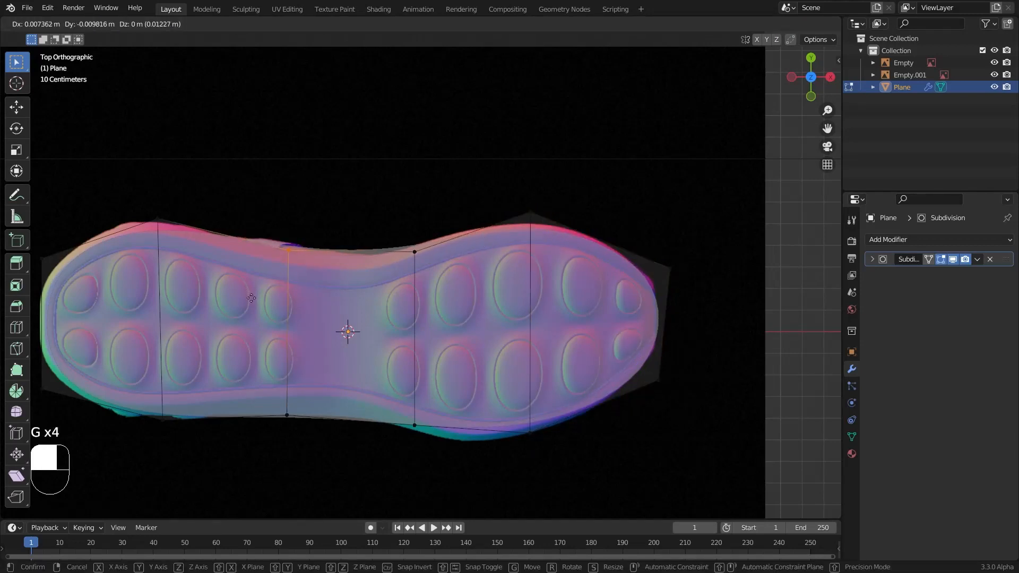
left_click(254, 301)
left_click_drag(432, 245, 380, 280)
key("g")
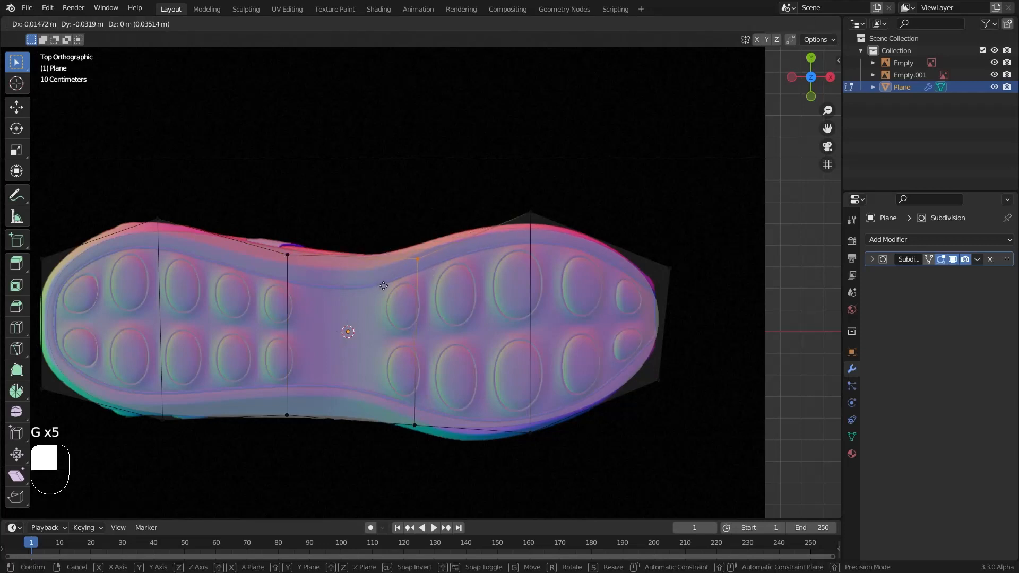
left_click(383, 286)
Step: Adjust the forefoot vertex and both arch vertices on the sole's -Y side to follow the reference outline
left_click_drag(421, 413, 380, 464)
key("g")
left_click(382, 463)
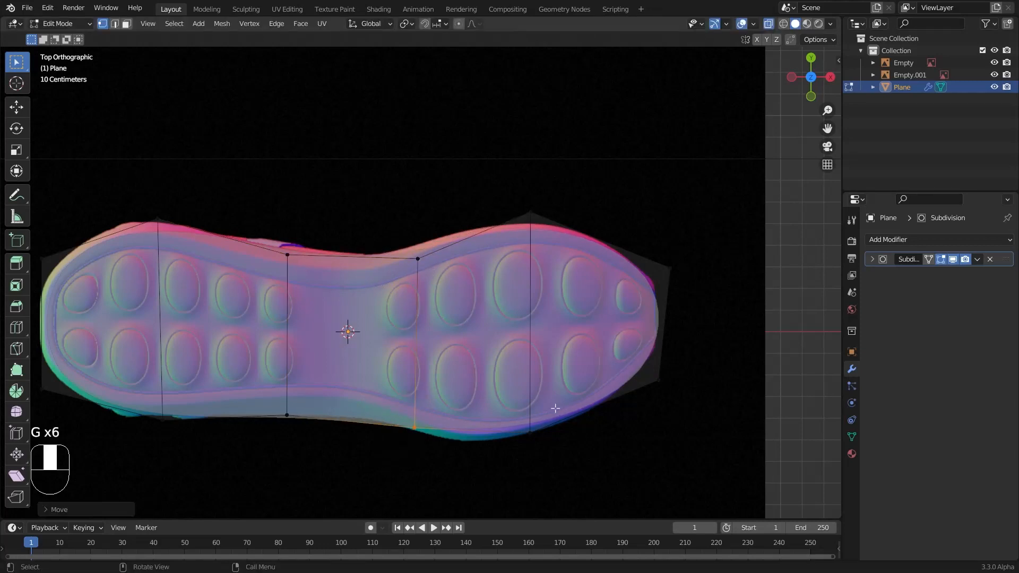
left_click_drag(556, 408, 505, 450)
key("g")
left_click(503, 455)
middle_click_drag(350, 385, 606, 379, "shift")
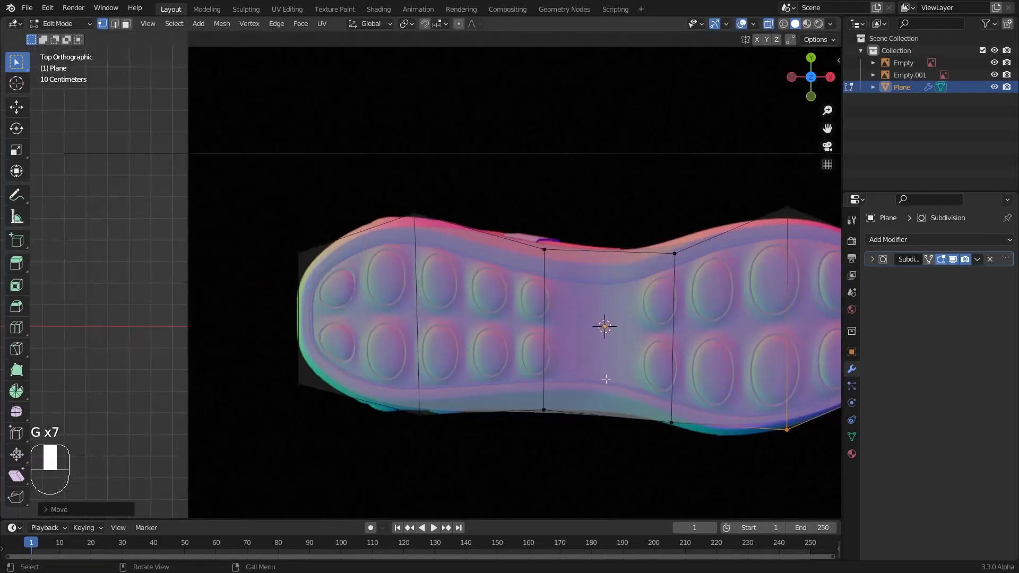
left_click_drag(604, 383, 510, 451)
key("g")
left_click(531, 425)
Step: Move the widest heel vertex and the heel-end corner on the +Y side outward to match the sole outline
middle_click_drag(398, 392, 477, 431, "shift")
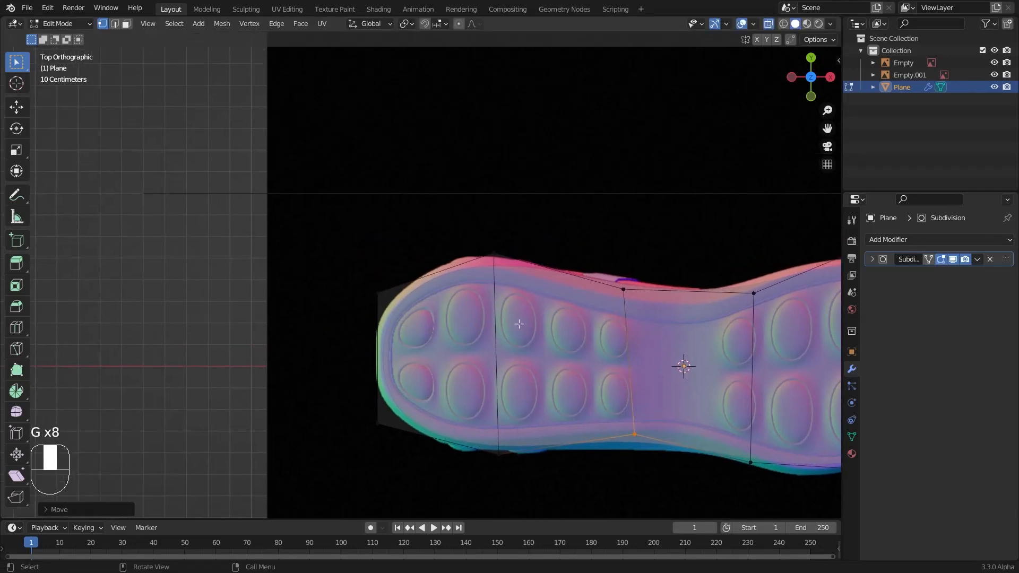
left_click_drag(572, 213, 448, 295)
key("g")
left_click(444, 288)
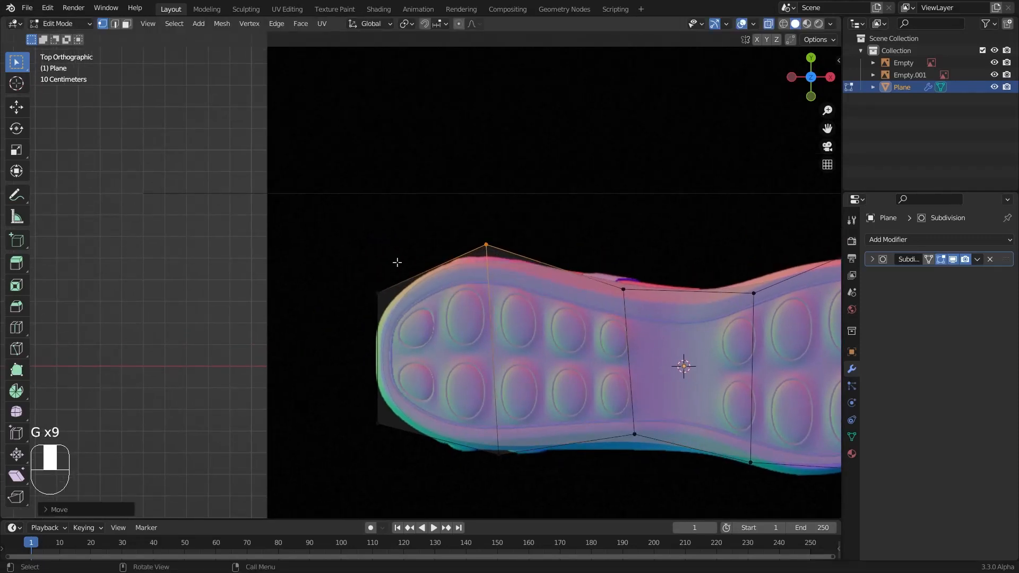
left_click_drag(397, 262, 348, 323)
key("g")
left_click(340, 328)
Step: Adjust the heel-end corner and the widest heel vertex on the -Y side to match the sole outline
left_click_drag(394, 382, 345, 447)
key("g")
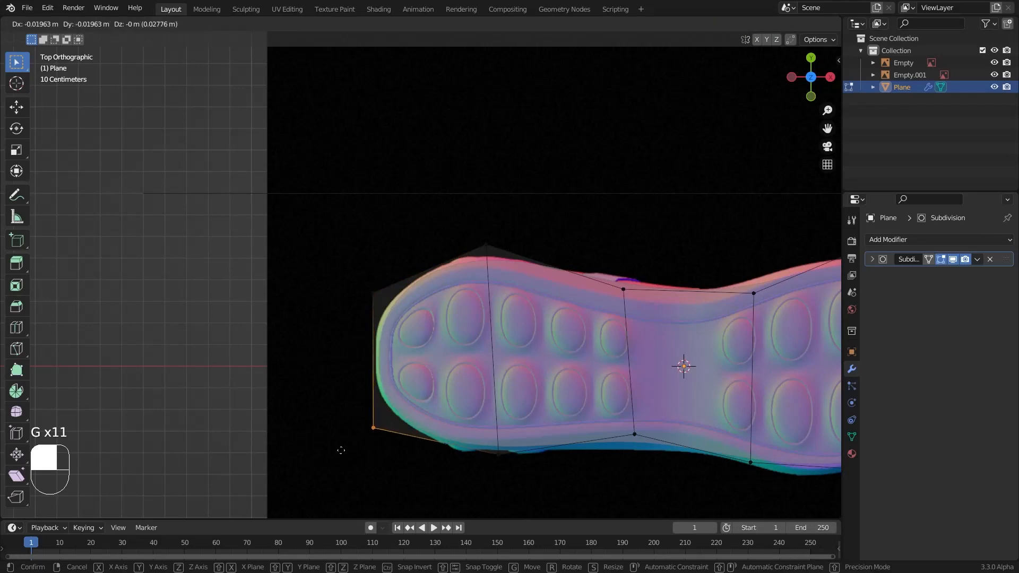
left_click(341, 450)
middle_click_drag(541, 423, 455, 389, "shift")
left_click_drag(455, 405, 385, 446)
key("g")
left_click(379, 447)
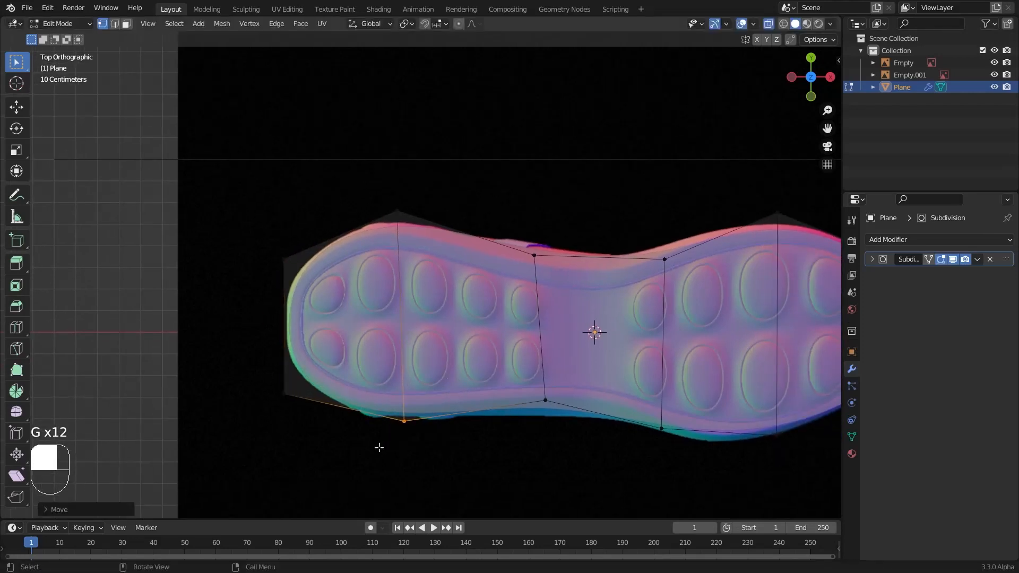
Step: Straighten the heel edge loop by scaling its two vertices to 0 along X
scroll(390, 240, "down", 2)
middle_click_drag(533, 290, 501, 289, "shift")
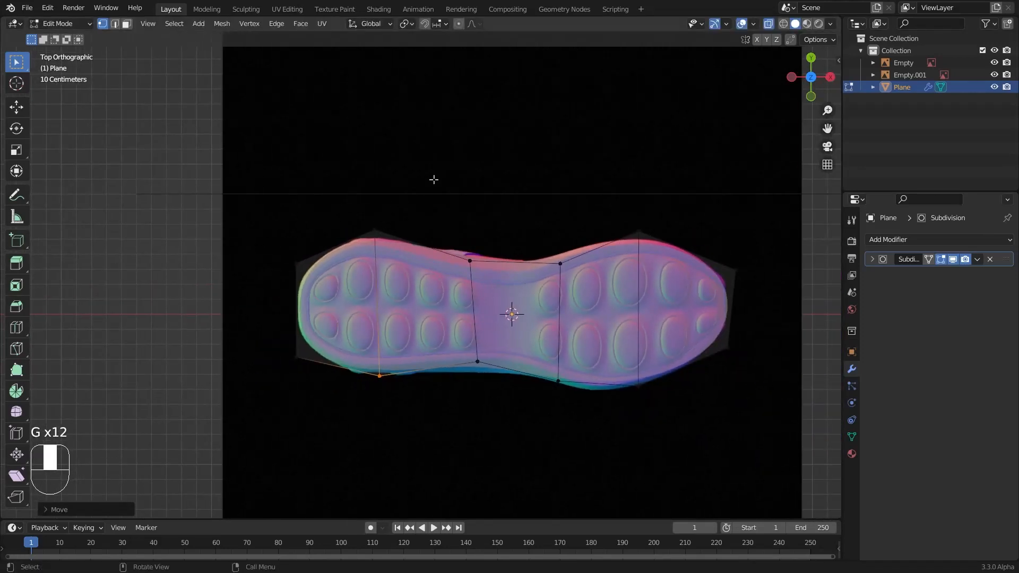
left_click_drag(434, 180, 355, 415)
scroll(341, 268, "up", 2)
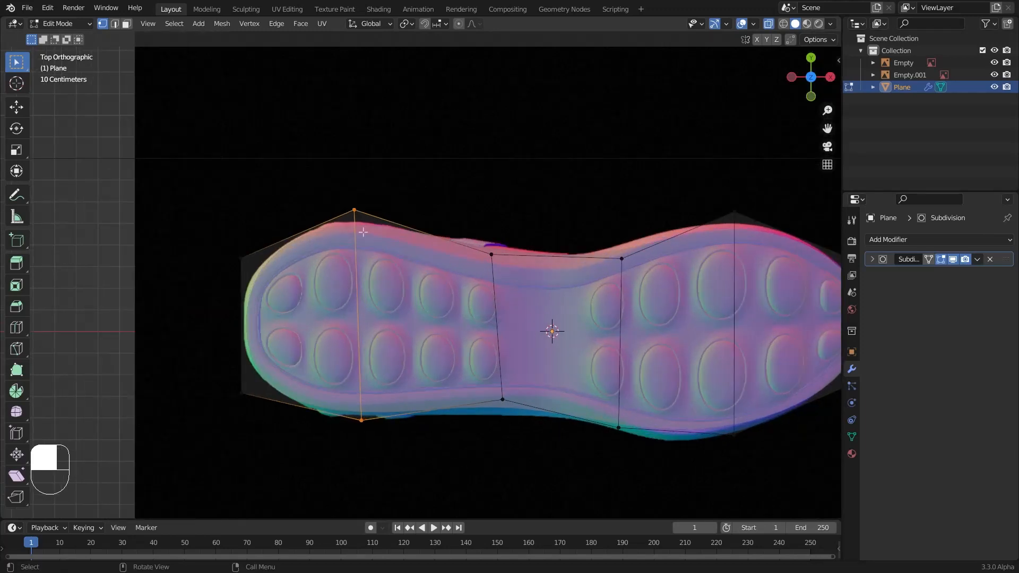
key("s")
key("x")
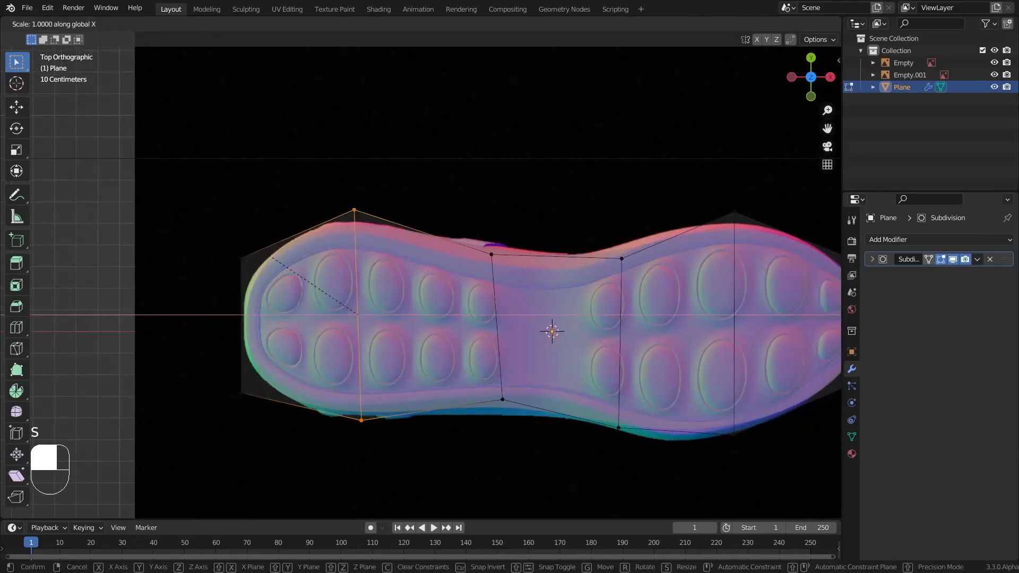
key("0")
key("Return")
Step: Repeat the zero X scale on the heel end, both arch loops, the forefoot loop and the toe end
left_click_drag(265, 239, 150, 510)
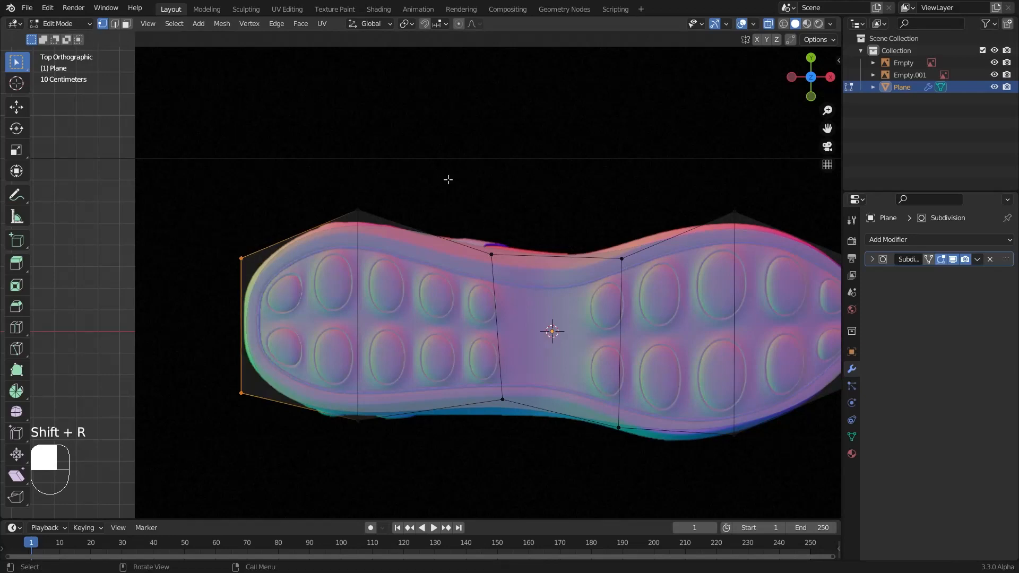
left_click_drag(532, 206, 436, 466)
middle_click_drag(621, 332, 504, 234, "shift")
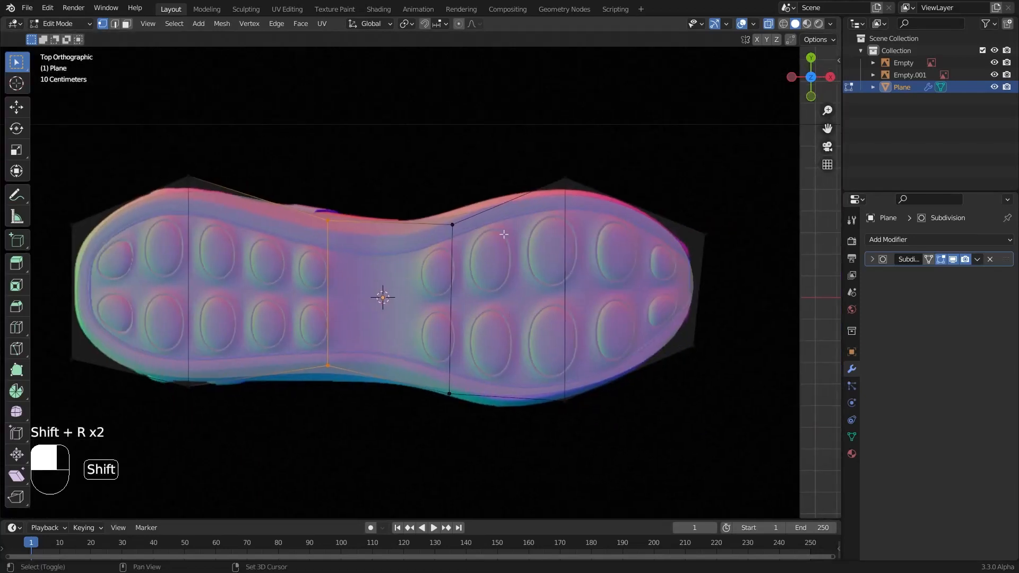
left_click_drag(490, 189, 397, 414)
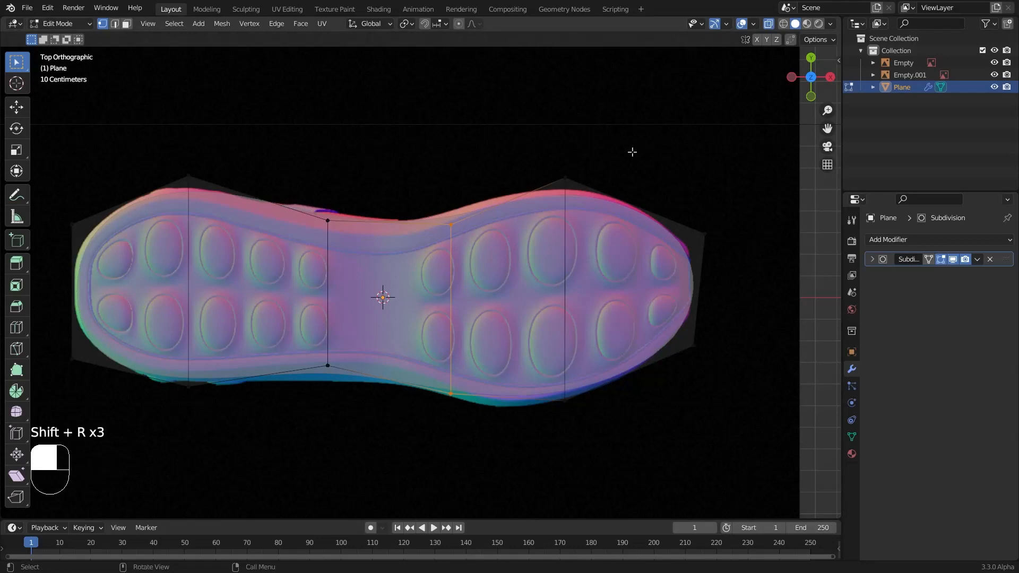
left_click_drag(632, 152, 512, 474)
left_click_drag(742, 200, 605, 376)
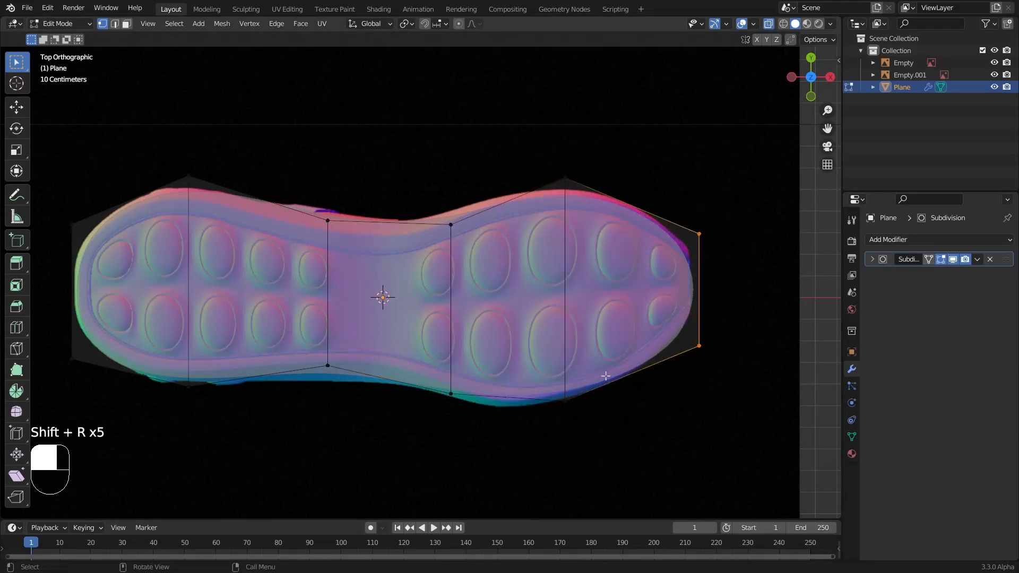
Step: Return to object mode, orbit to a perspective view of the shoe references and turn X-ray off
scroll(603, 444, "down", 3)
key("Tab")
middle_click_drag(446, 384, 512, 231)
key("alt+z")
Step: Move the sole reference image into a new collection named trash and exclude that collection from the view layer
left_click(613, 284)
key("h")
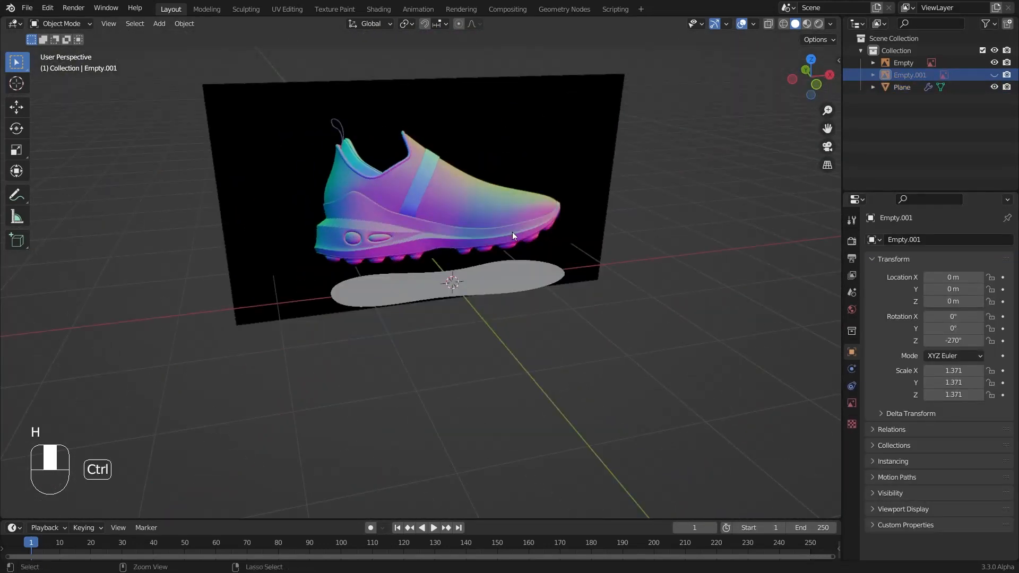
key("ctrl+z")
key("m")
left_click(556, 263)
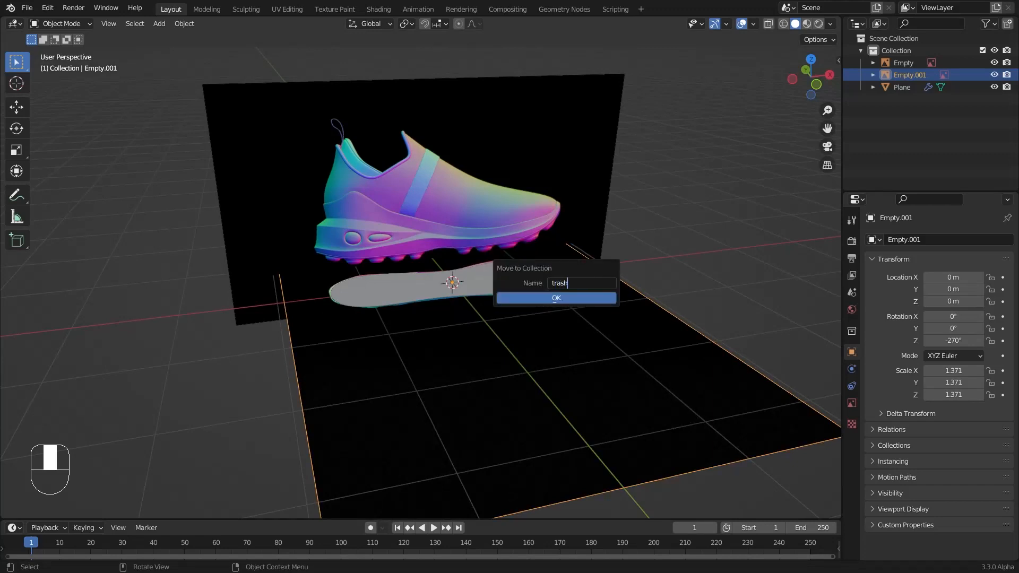
left_click(564, 298)
left_click(983, 87)
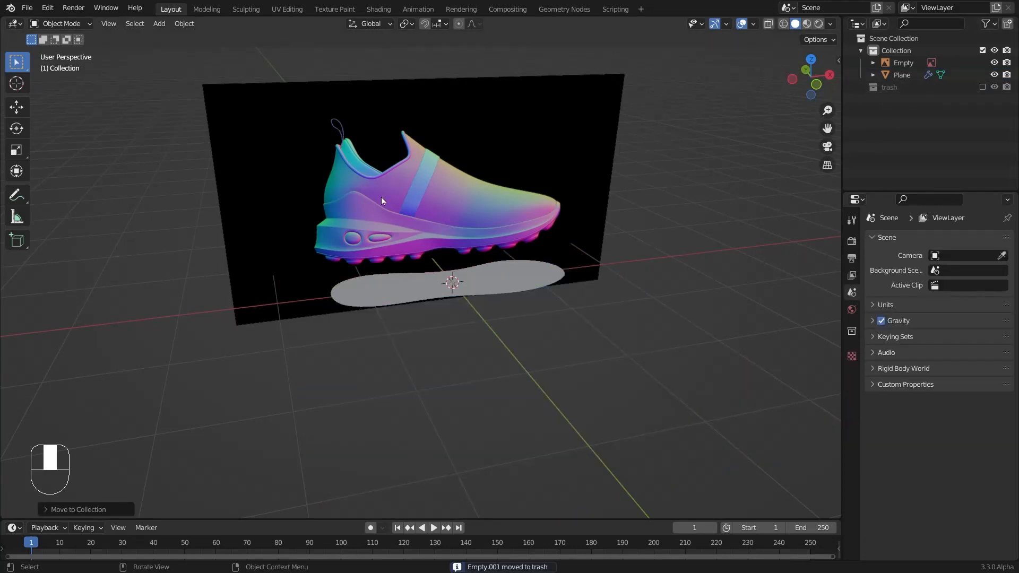
Step: Select the side-view reference image and scale it down to 0.881
left_click(929, 74)
left_click(493, 212)
scroll(468, 208, "up", 4)
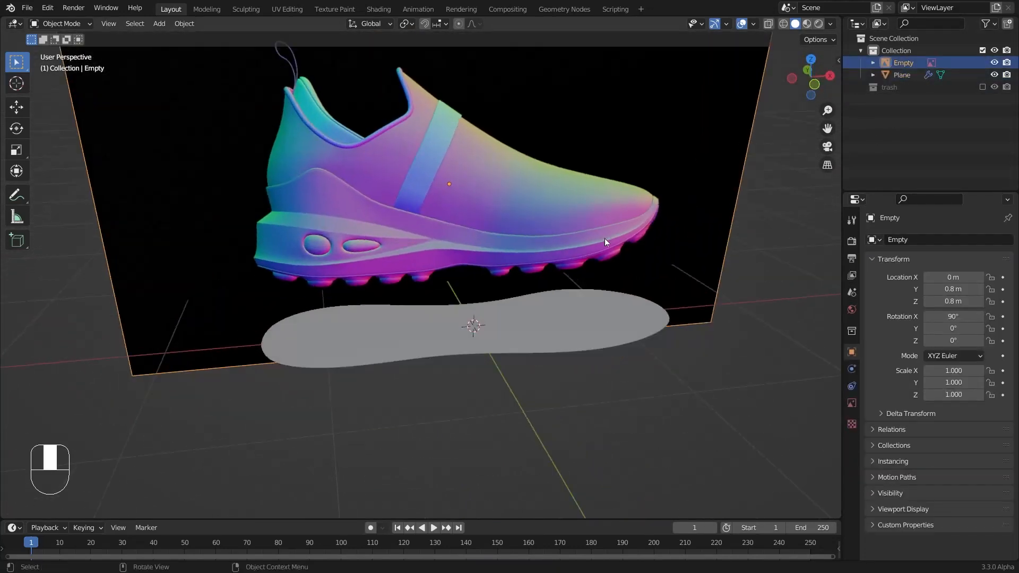
key("s")
left_click(594, 223)
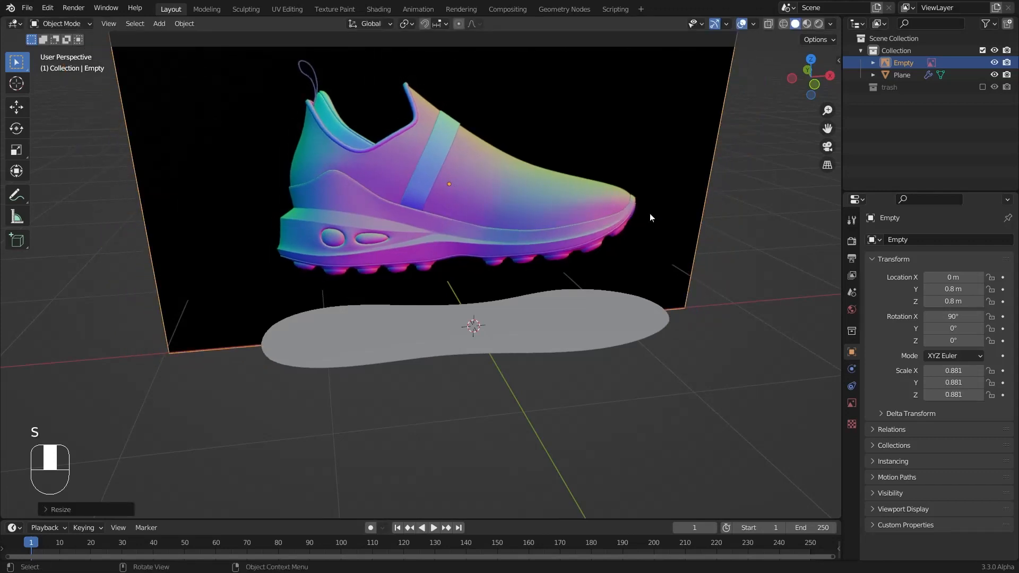
Step: Move the side-view reference along X and Y to about X -0.058 m and Y 0.142 m, nearer the sole
middle_click_drag(650, 214, 610, 264)
key("g")
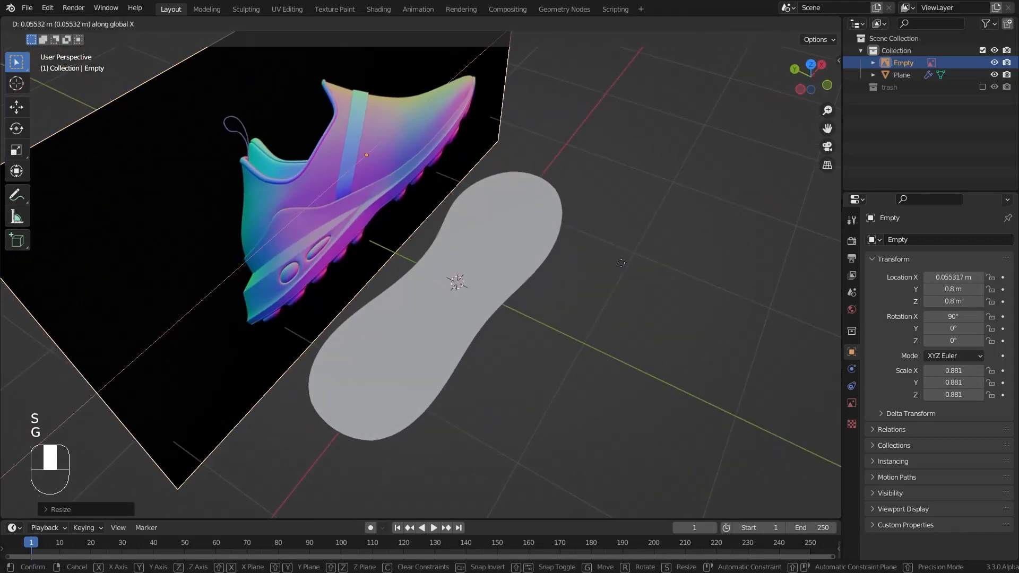
left_click(677, 330)
middle_click_drag(677, 330, 578, 247)
key("g")
left_click(567, 253)
Step: In front view with wireframe shading, move the side reference to about X -0.112 m, Z 0.669 m, onto the sole plane
left_click(808, 78)
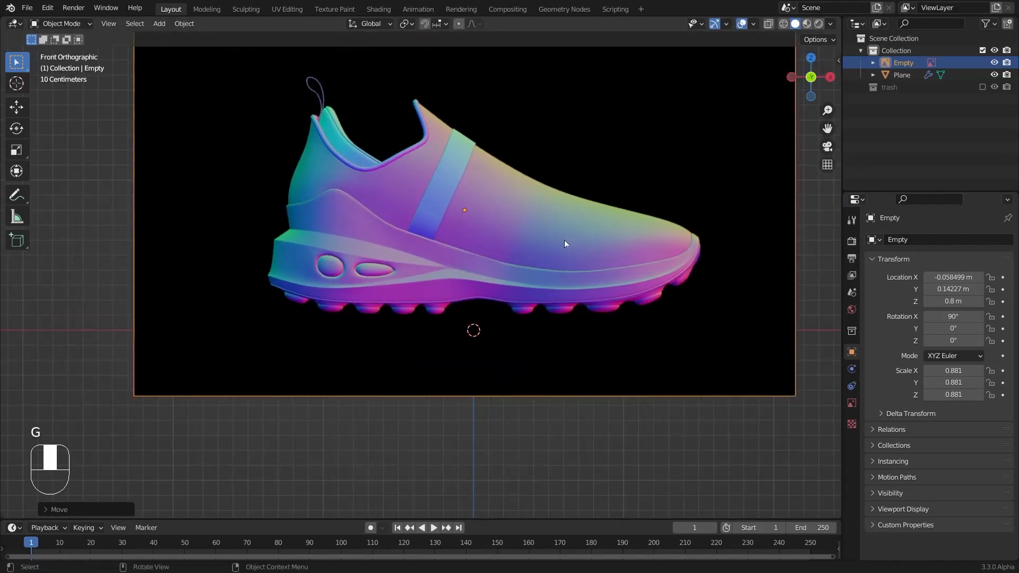
key("g")
left_click(604, 205)
left_click(784, 25)
scroll(525, 253, "up", 2)
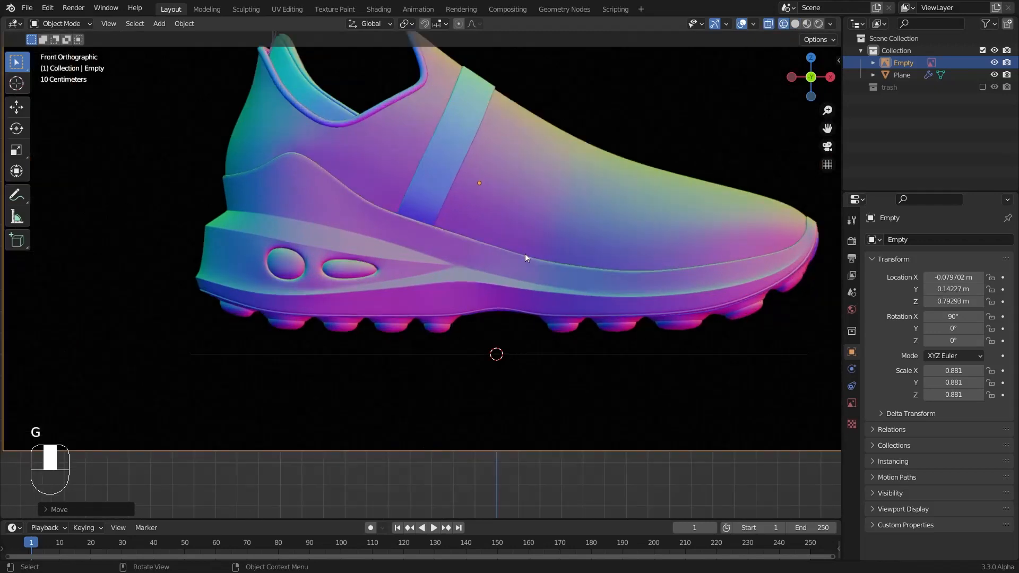
scroll(508, 227, "down", 1)
key("g")
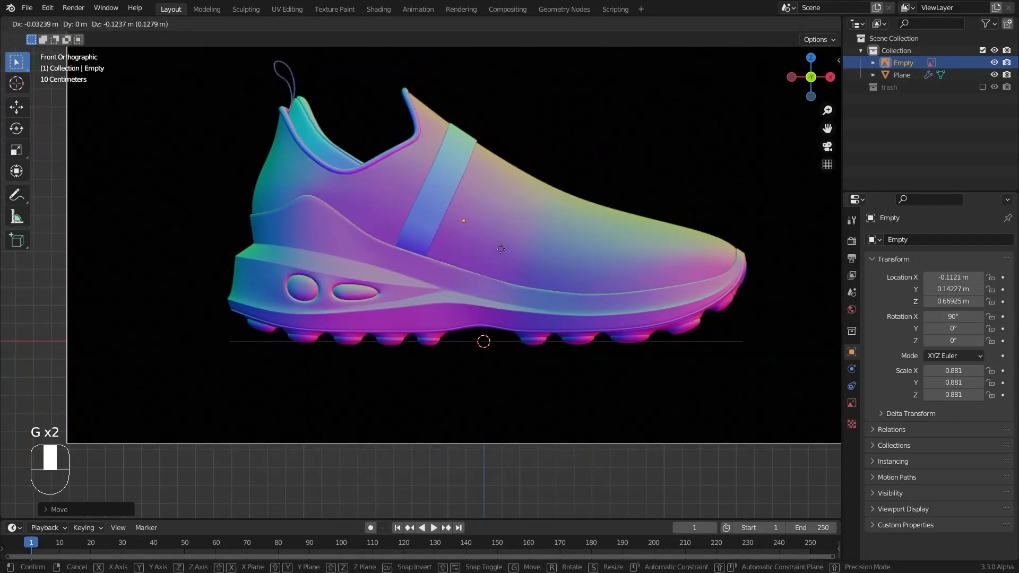
left_click(501, 254)
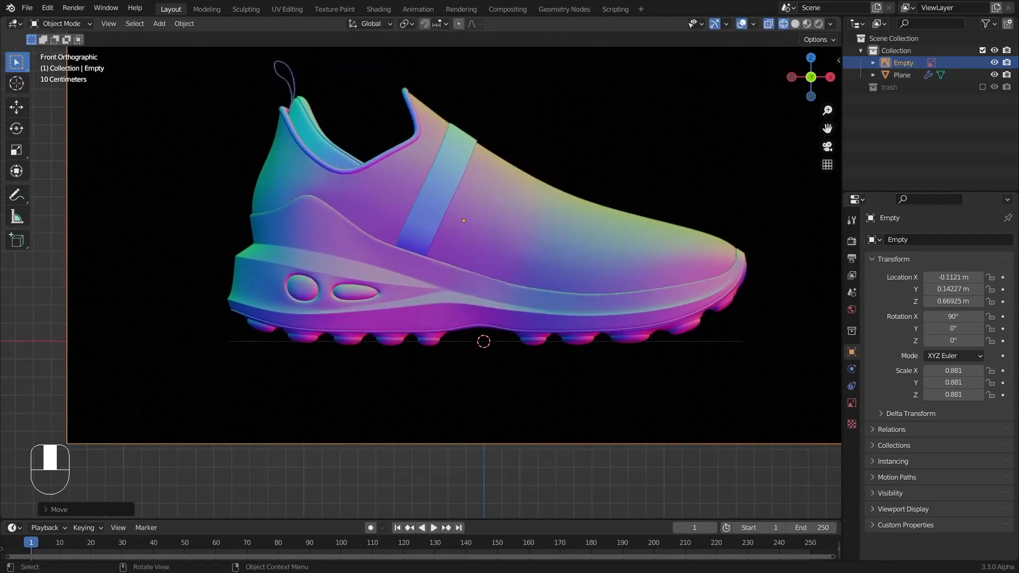
Step: Scale the side reference to 0.875 and move it to about X -0.083 m, Z 0.628 m to match the sole's length
key("s")
left_click(626, 178)
key("g")
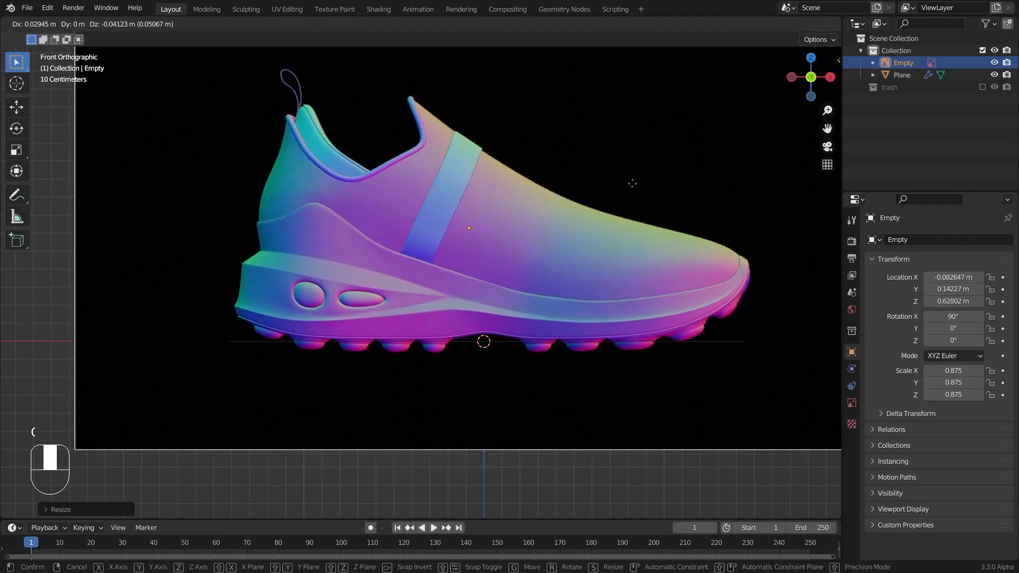
left_click(633, 183)
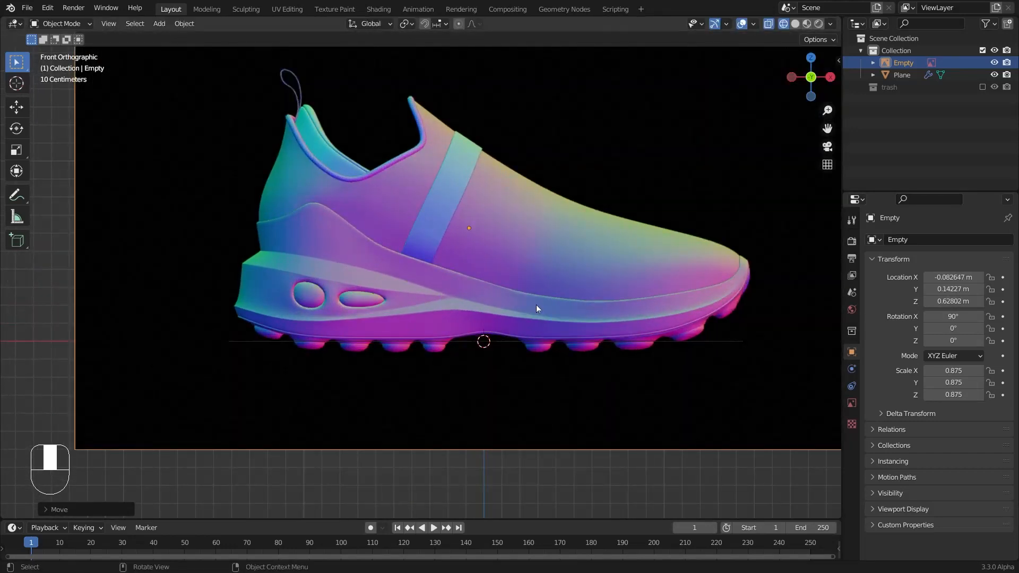
Step: Add centred loop cuts to the sole plane's toe section, its section between heel and arch, and its heel-end section
middle_click_drag(536, 307, 619, 371)
left_click(631, 370)
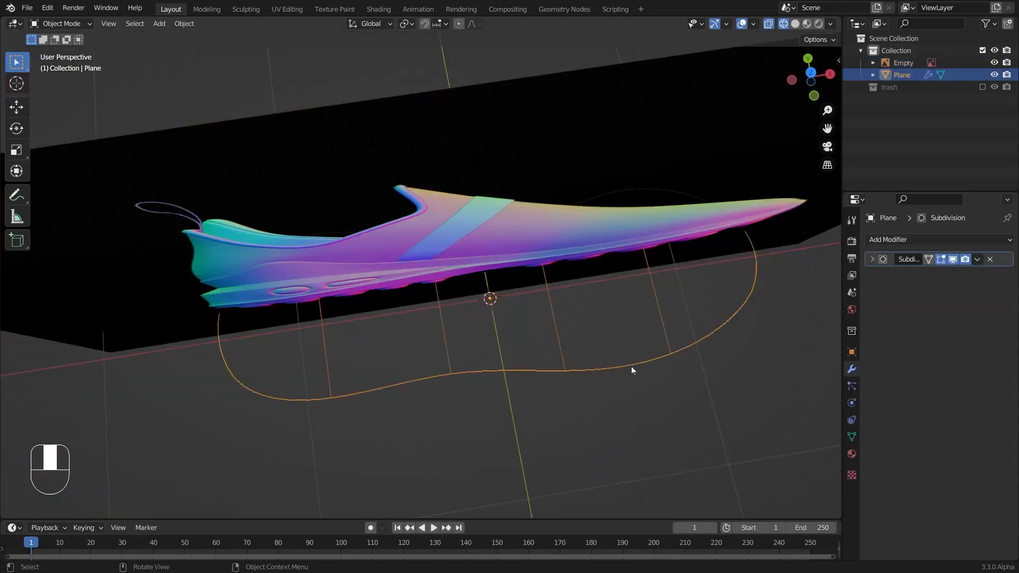
key("ctrl+r")
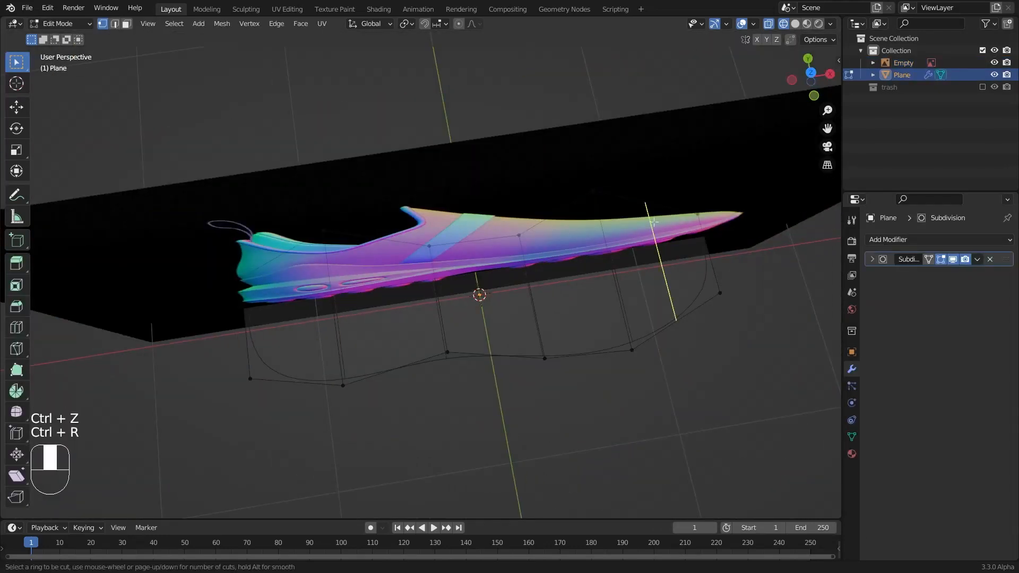
left_click(659, 250)
left_click(652, 221)
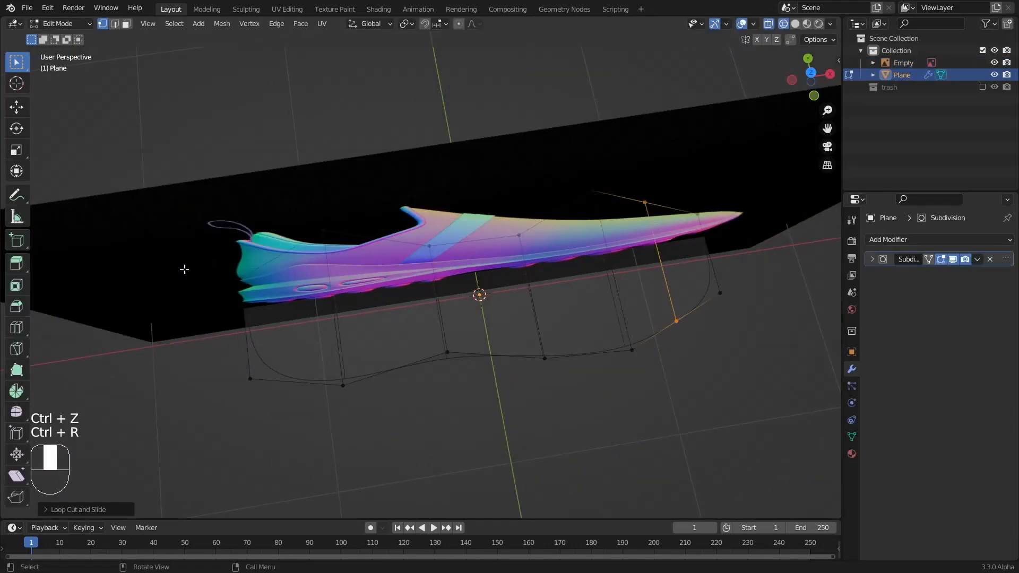
key("ctrl+r")
left_click(389, 251)
left_click(389, 251)
key("ctrl+r")
left_click(276, 272)
left_click(276, 272)
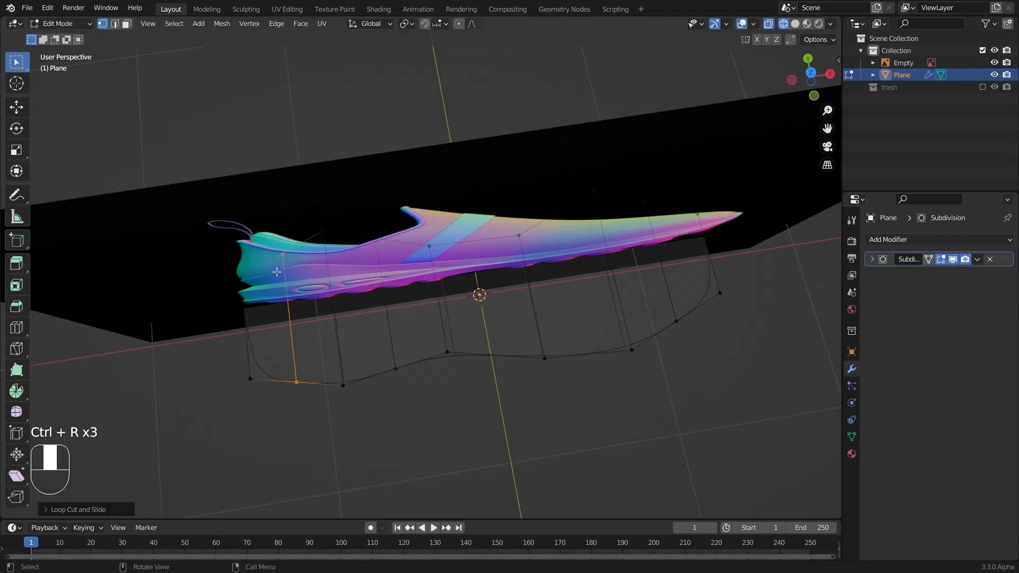
Step: Add centred loop cuts between the arch and forefoot and across the middle of the arch, finishing in front view
middle_click_drag(537, 351, 572, 265)
key("ctrl+r")
left_click(521, 305)
left_click(518, 302)
key("ctrl+r")
left_click(467, 303)
left_click(467, 303)
left_click(809, 90)
scroll(565, 255, "up", 2)
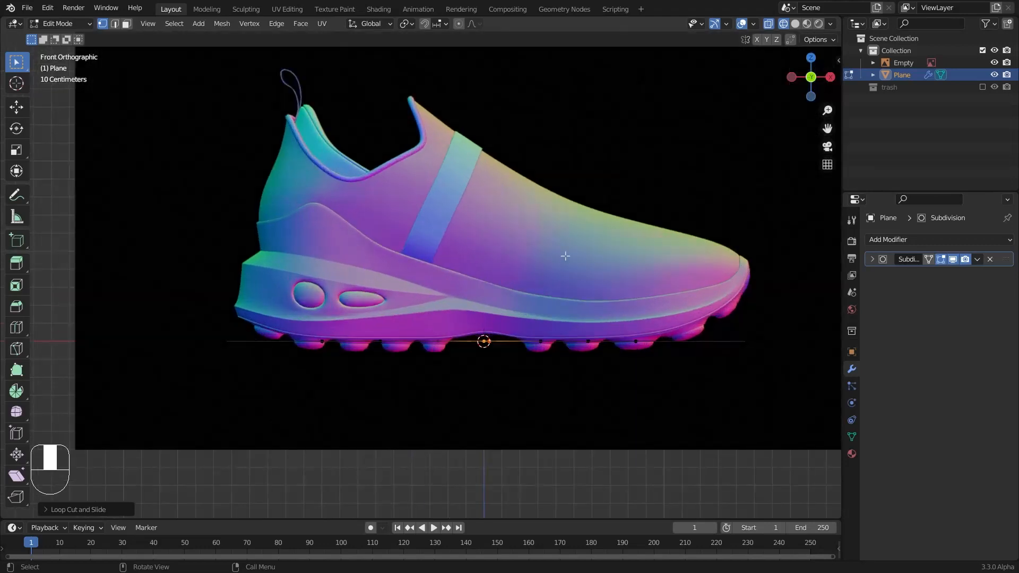
Step: Turn on X-ray and move the sole's toe-end vertices and the ones behind them up along the reference's curved toe underside
middle_click_drag(661, 279, 386, 211, "shift")
scroll(385, 210, "up", 1)
scroll(386, 211, "up", 2)
scroll(552, 159, "up", 1, "alt")
key("alt+z")
middle_click_drag(465, 233, 586, 322, "shift")
left_click_drag(688, 307, 610, 406)
key("g")
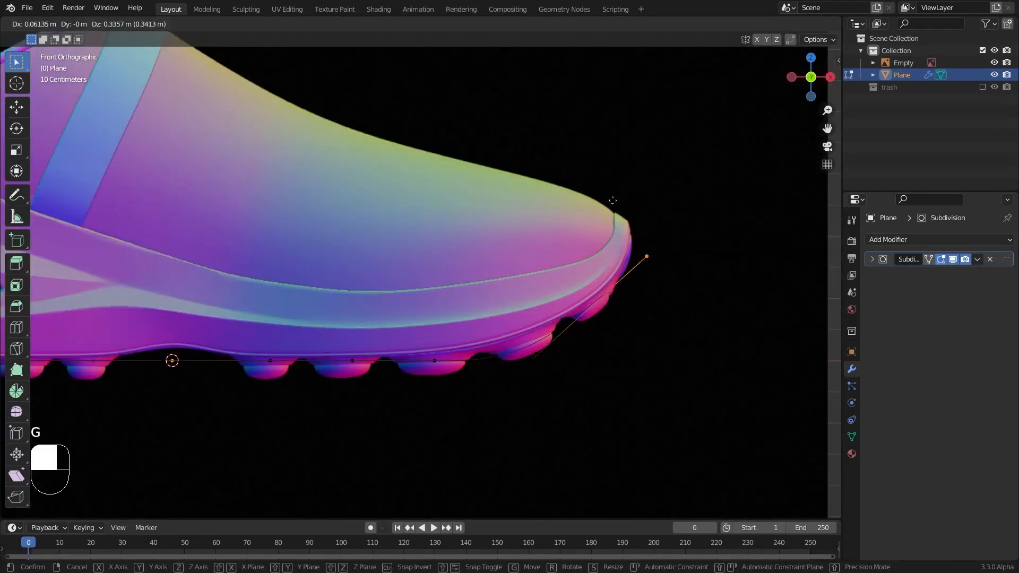
left_click(601, 188)
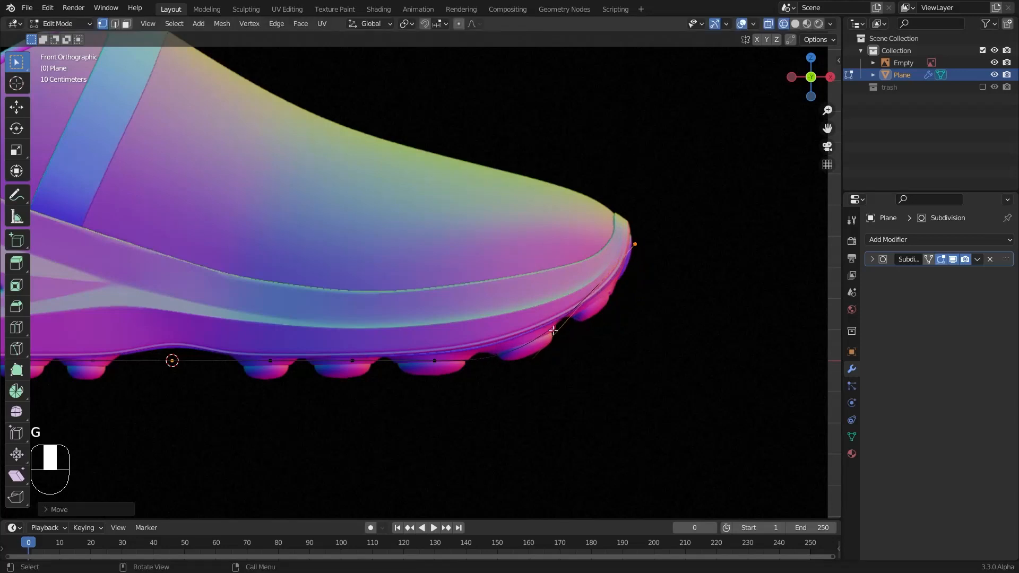
left_click_drag(553, 330, 510, 407)
key("g")
left_click(544, 358)
Step: Raise the sole's arch vertices to the reference's underside between the heel and forefoot lugs
middle_click_drag(202, 317, 632, 313, "shift")
left_click_drag(632, 318, 578, 381)
key("g")
left_click(584, 367)
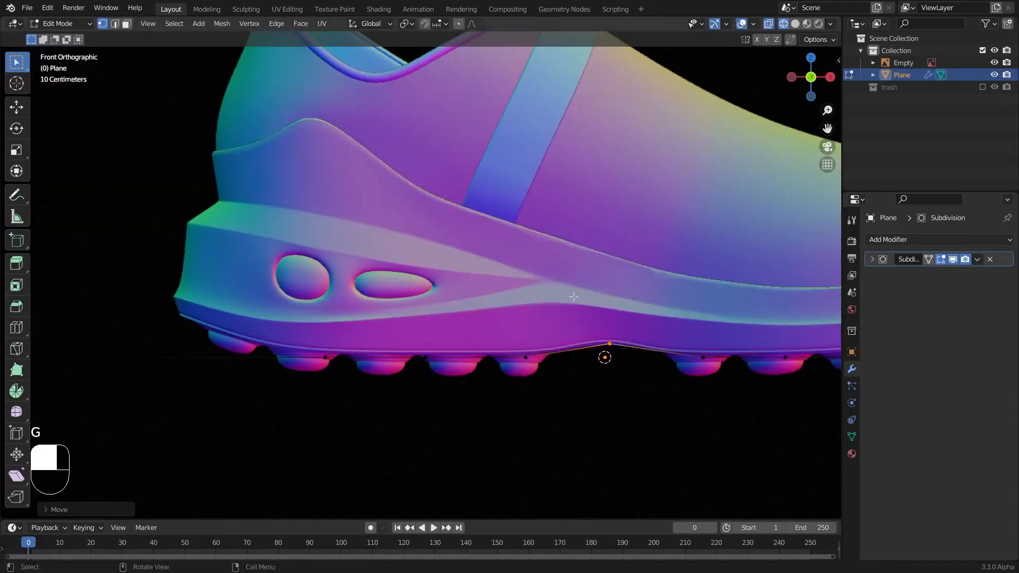
Step: Raise the heel-end vertices and the ones in front of them to follow the reference's upward-curving heel underside
middle_click_drag(188, 321, 321, 323, "shift")
left_click_drag(321, 324, 248, 385)
key("g")
left_click(300, 343)
left_click_drag(495, 344, 439, 399)
key("g")
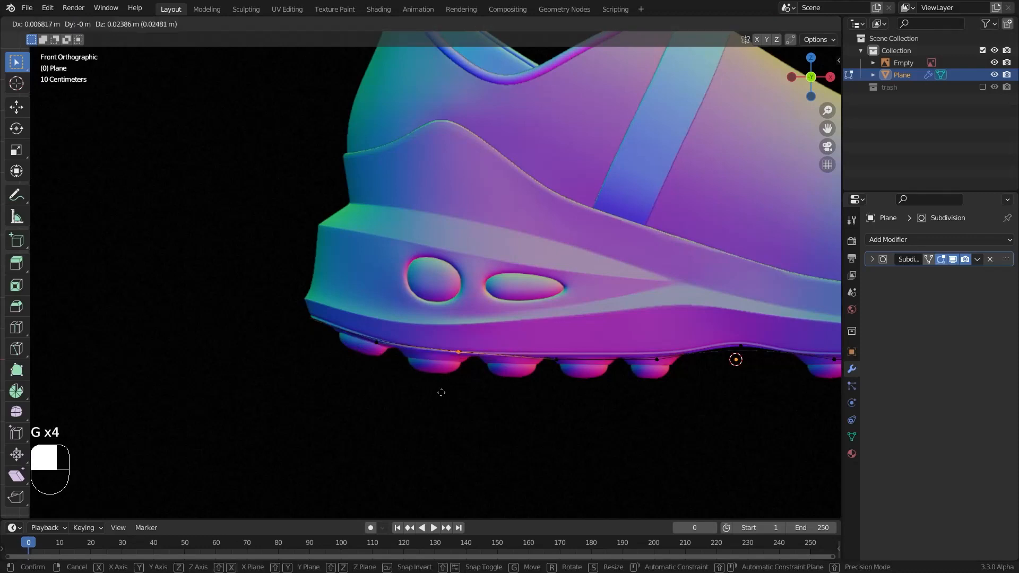
left_click(441, 392)
Step: Nudge the two vertex pairs between heel and arch onto the reference's sole underside
middle_click_drag(580, 336, 468, 323, "shift")
left_click_drag(467, 323, 427, 361)
key("g")
left_click(428, 355)
key("g")
left_click(516, 376)
Step: Lower the toe-end vertices along the reference's outsole curve and extrude them up to the toe tip
middle_click_drag(735, 334, 367, 335, "shift")
scroll(367, 334, "up", 1)
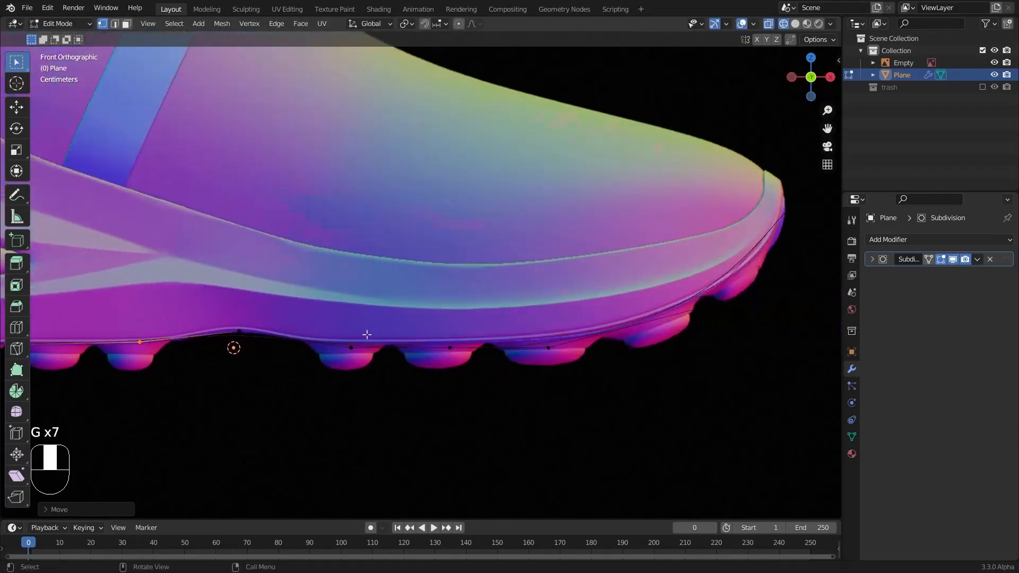
middle_click_drag(821, 180, 533, 346, "shift")
left_click_drag(532, 346, 460, 422)
key("g")
left_click(438, 455)
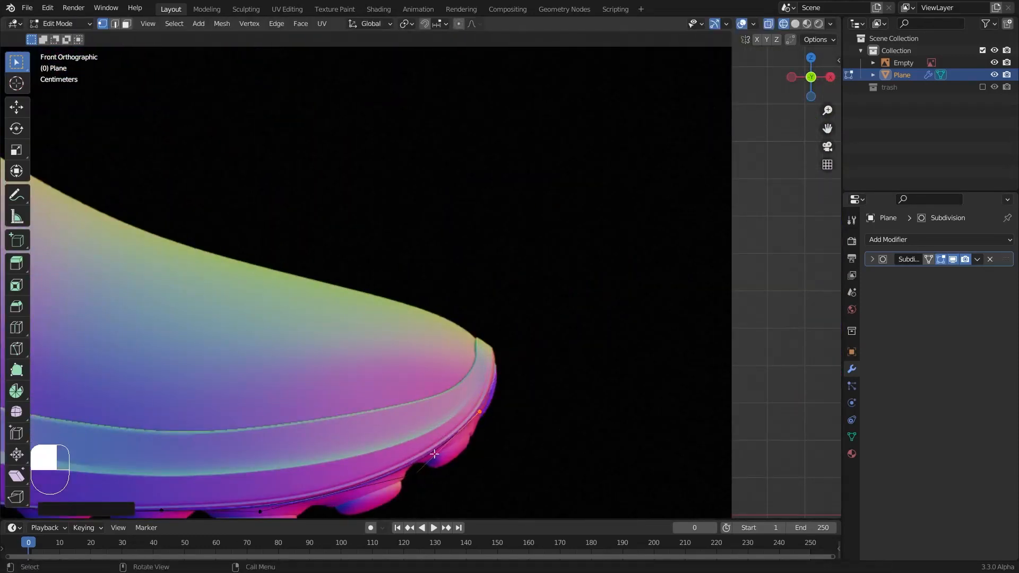
key("e")
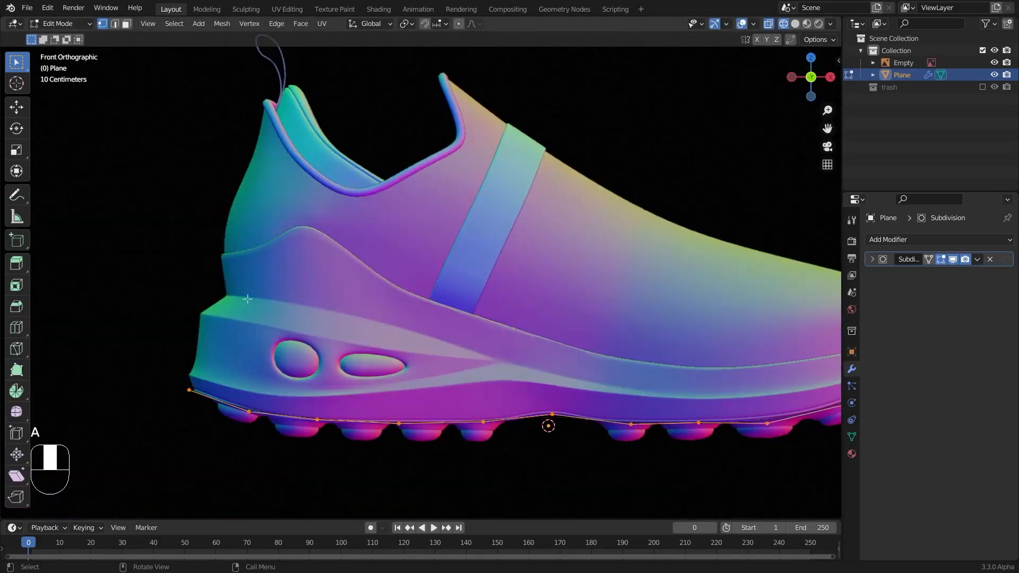
Step: Extrude all of the sole's faces upward along their normals to give the sole its side wall
scroll(443, 298, "down", 2)
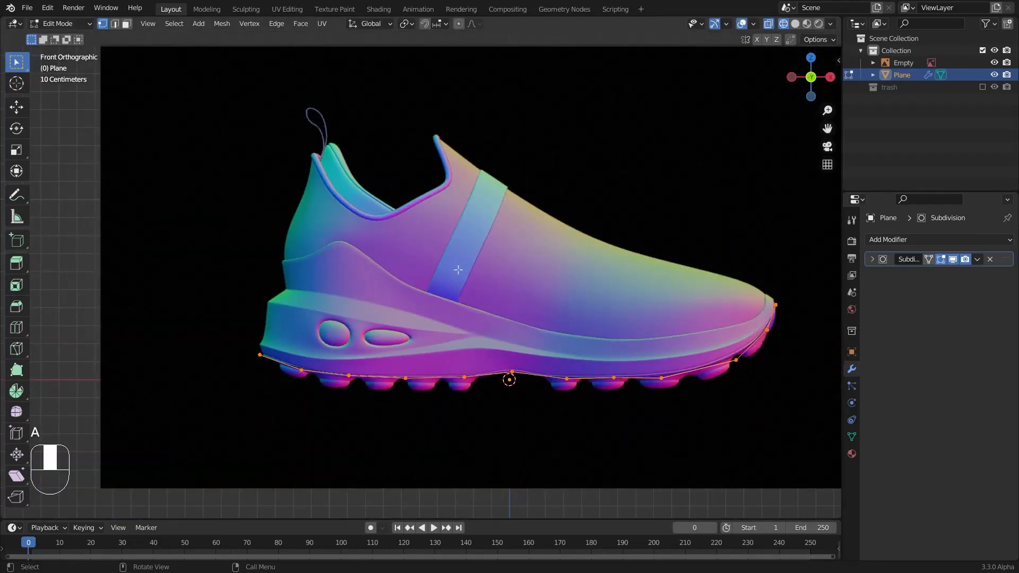
key("alt+e")
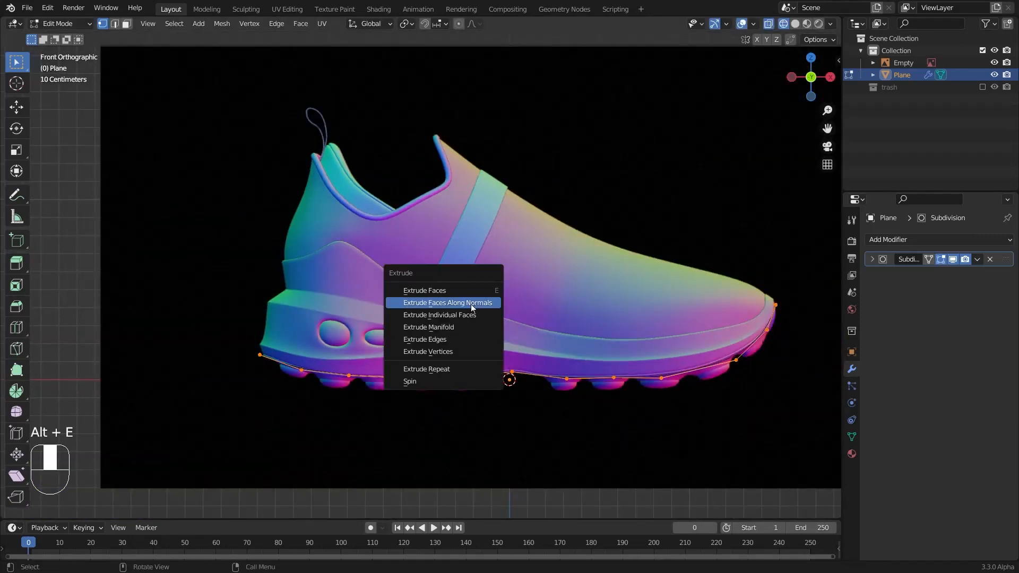
left_click(470, 303)
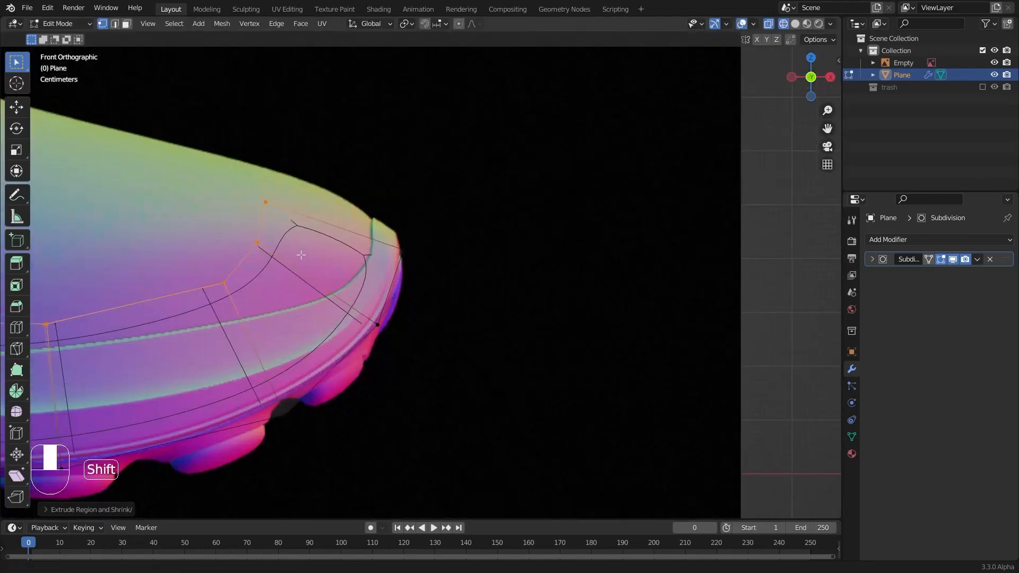
Step: Move the extruded top vertices around the toe tip and toe onto the upper edge of the reference's midsole
middle_click_drag(219, 139, 240, 224, "shift")
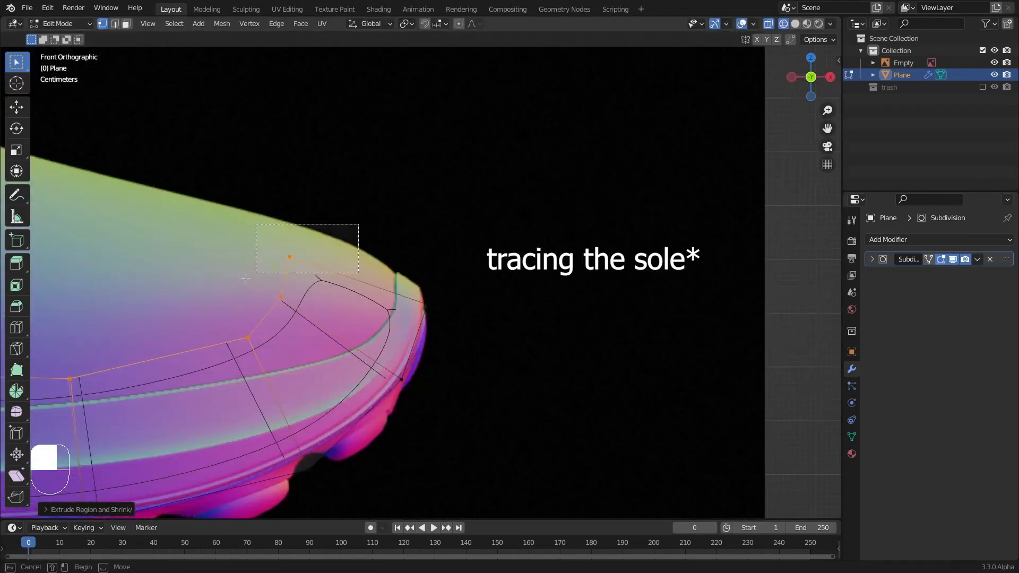
key("g")
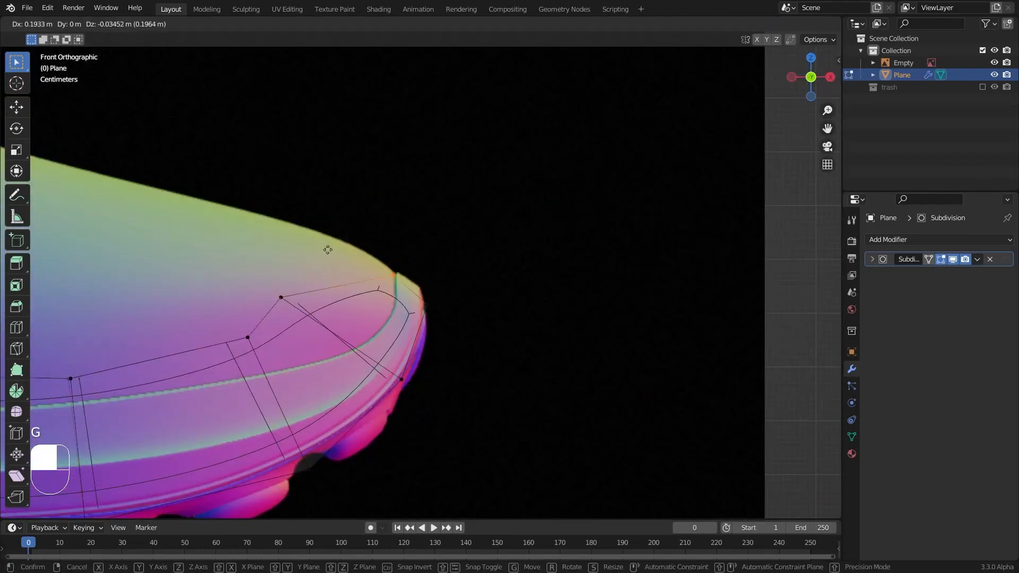
left_click(333, 248)
middle_click_drag(294, 270, 353, 271, "shift")
left_click(312, 317)
key("g")
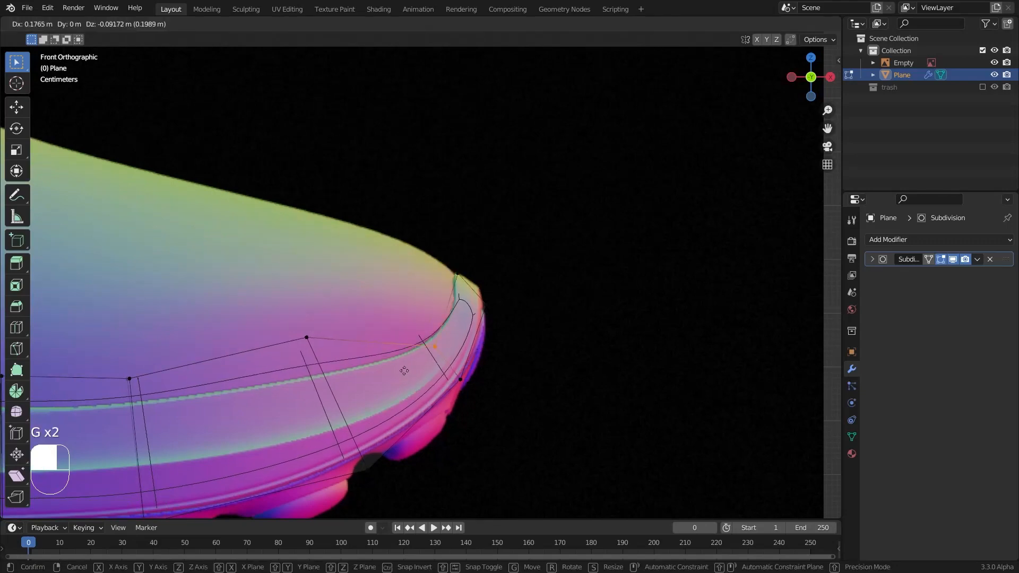
left_click(405, 368)
left_click(258, 370)
key("g")
left_click(306, 405)
Step: Move the forefoot's top vertices down onto the upper edge of the reference's midsole
middle_click_drag(204, 345, 472, 319, "shift")
left_click_drag(457, 314, 358, 403)
key("g")
left_click(368, 430)
middle_click_drag(250, 357, 423, 328, "shift")
left_click_drag(472, 292, 411, 356)
key("g")
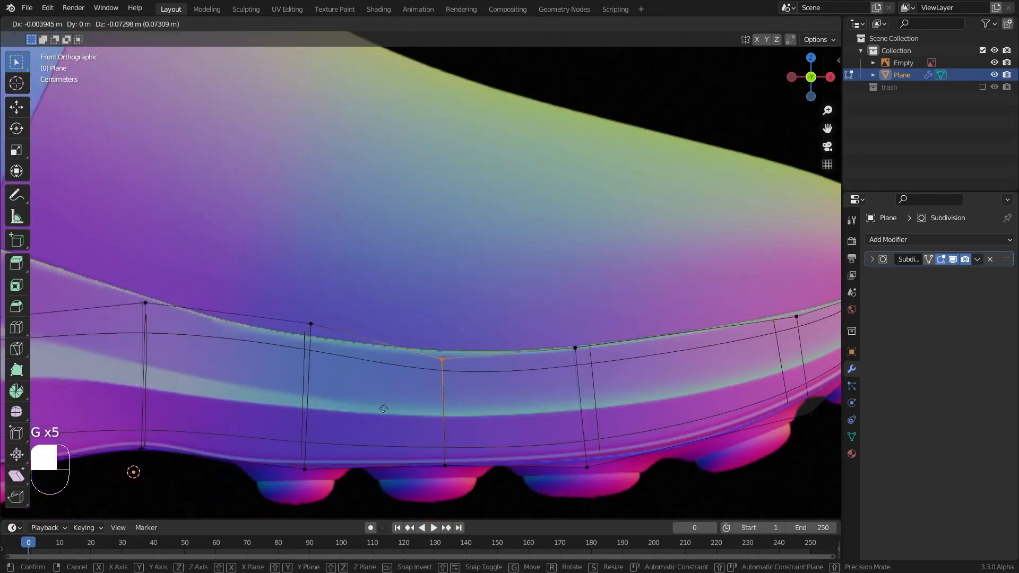
left_click_drag(520, 318, 438, 367)
key("g")
left_click(432, 381)
Step: Raise the top vertices from the arch to the heel vents onto the reference's midsole upper edge
middle_click_drag(221, 351, 545, 348, "shift")
left_click_drag(537, 305, 412, 379)
key("g")
left_click(416, 307)
middle_click_drag(367, 311, 565, 318, "shift")
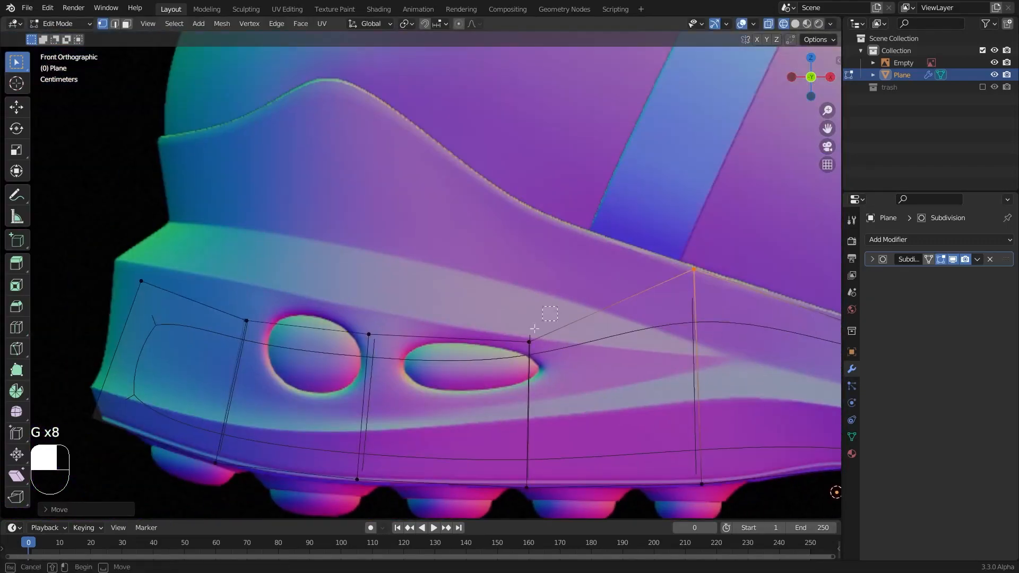
middle_click_drag(380, 257, 475, 292, "shift")
left_click_drag(493, 324, 425, 401)
key("g")
left_click(459, 196)
Step: Move the top vertices at the heel to the raised heel curve and the rear corner of the reference's midsole
middle_click_drag(417, 261, 555, 298, "shift")
left_click_drag(536, 334, 436, 436)
key("g")
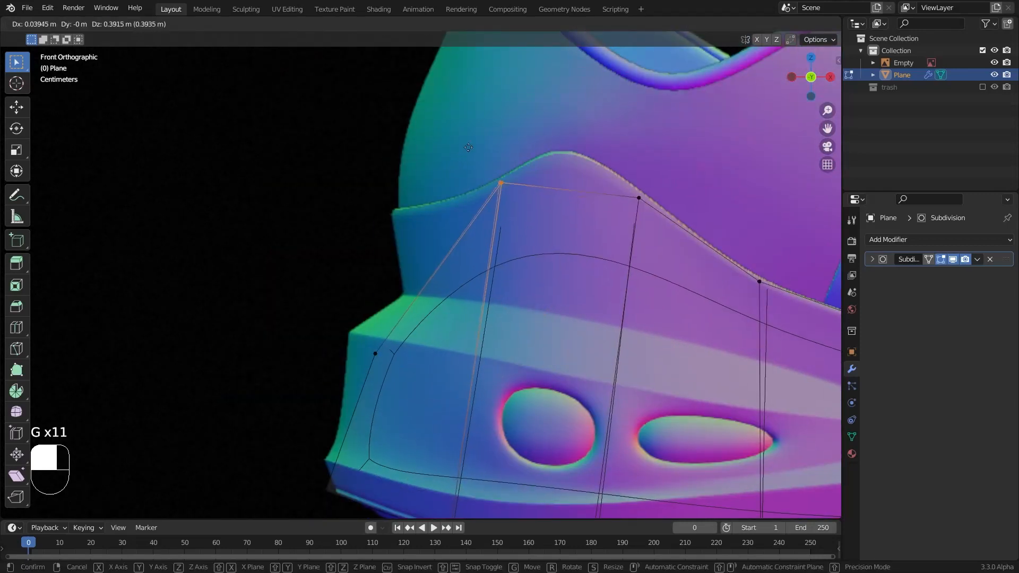
left_click(452, 228)
left_click_drag(395, 285, 345, 380)
key("g")
scroll(366, 337, "down", 3)
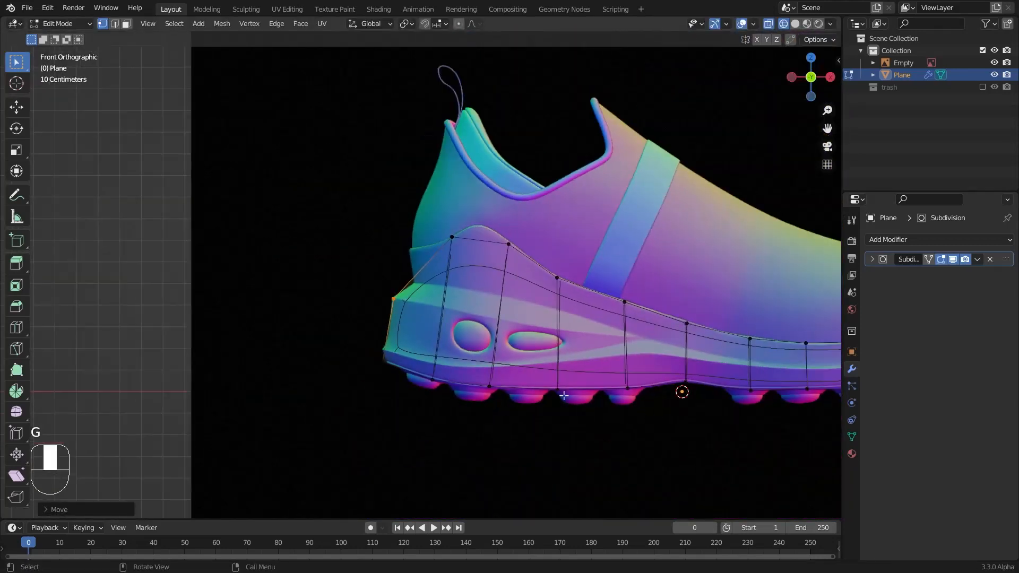
Step: Shrink the timeline area to give the viewport more height
middle_click_drag(565, 396, 449, 393, "shift")
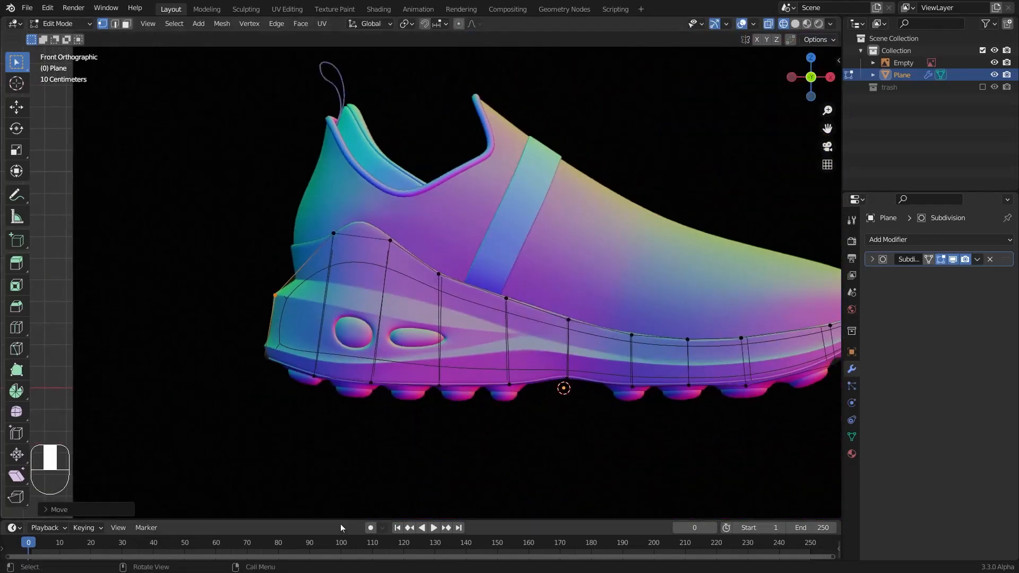
left_click_drag(346, 519, 346, 545)
scroll(634, 334, "down", 2)
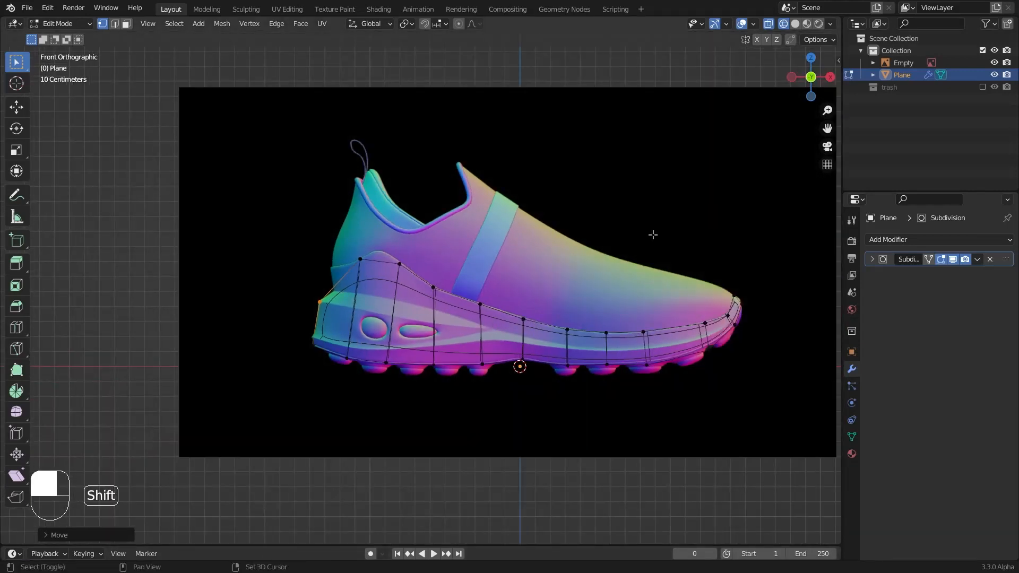
middle_click_drag(653, 234, 591, 246, "shift")
scroll(592, 245, "up", 4)
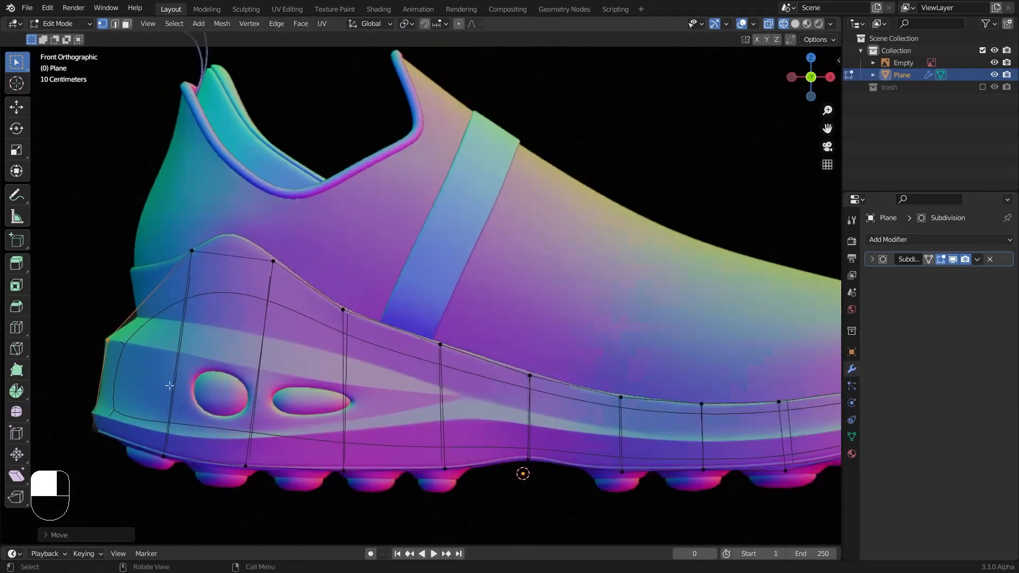
Step: Annotate a line along the reference's midsole stripe from the heel toward the arch, and return to the selection tool
middle_click_drag(170, 386, 399, 350, "shift")
scroll(380, 337, "up", 1)
left_click(16, 196)
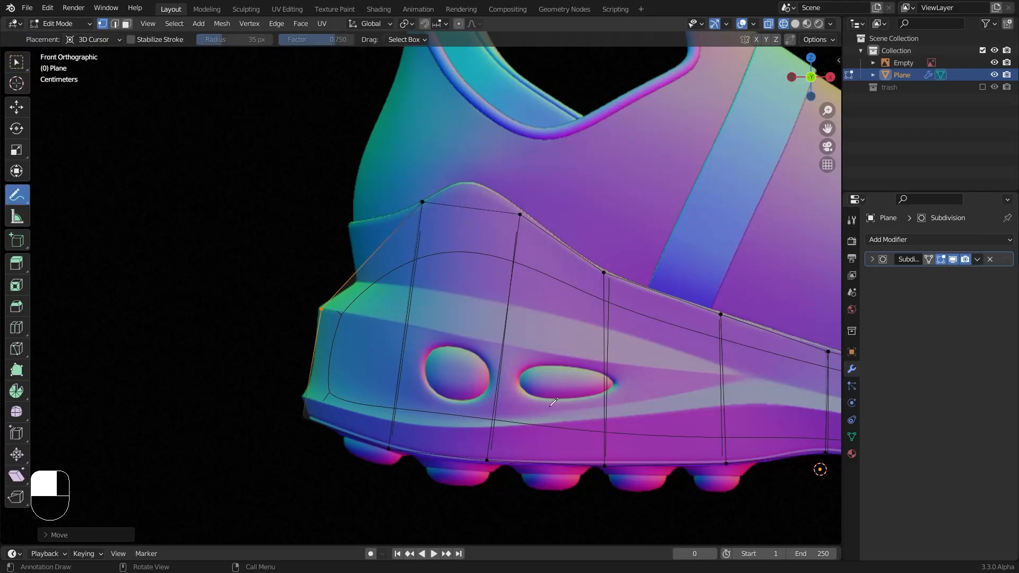
left_click_drag(404, 328, 700, 355)
scroll(756, 412, "down", 2)
mouse_move(756, 411)
middle_mouse_down("shift")
mouse_move(641, 371)
mouse_move(535, 371)
middle_mouse_up("shift")
scroll(432, 369, "up", 1)
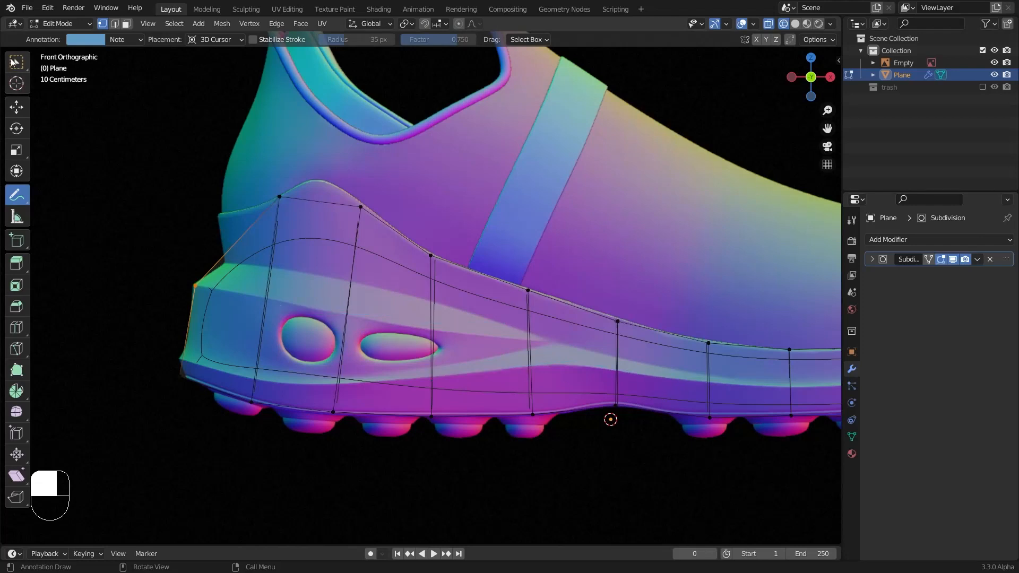
left_click(13, 62)
scroll(312, 343, "down", 3)
scroll(311, 342, "up", 4)
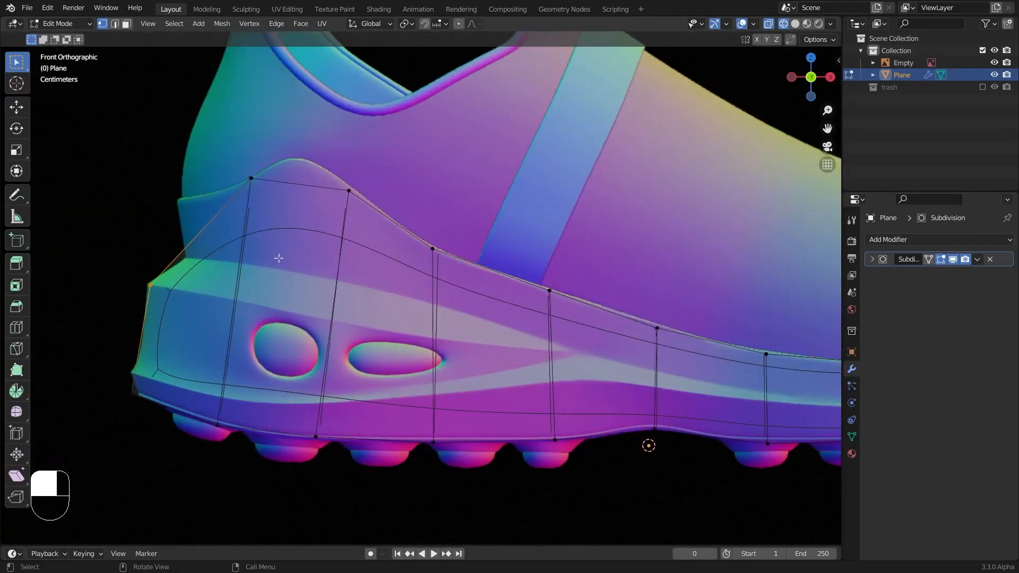
Step: Try to dissolve the selected edges at the back of the heel
middle_click_drag(355, 333, 179, 283)
key("ctrl+x")
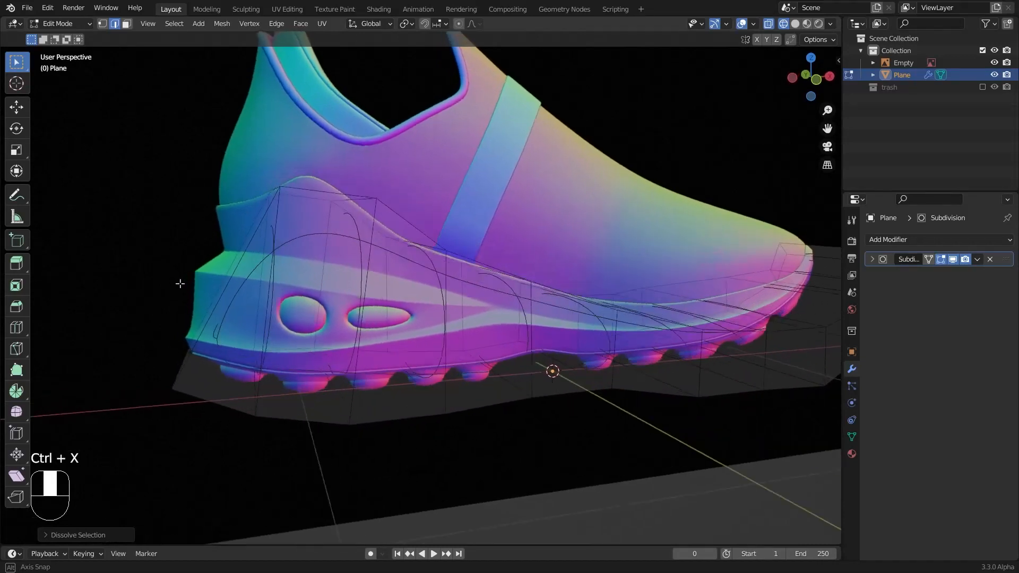
key("ctrl+z")
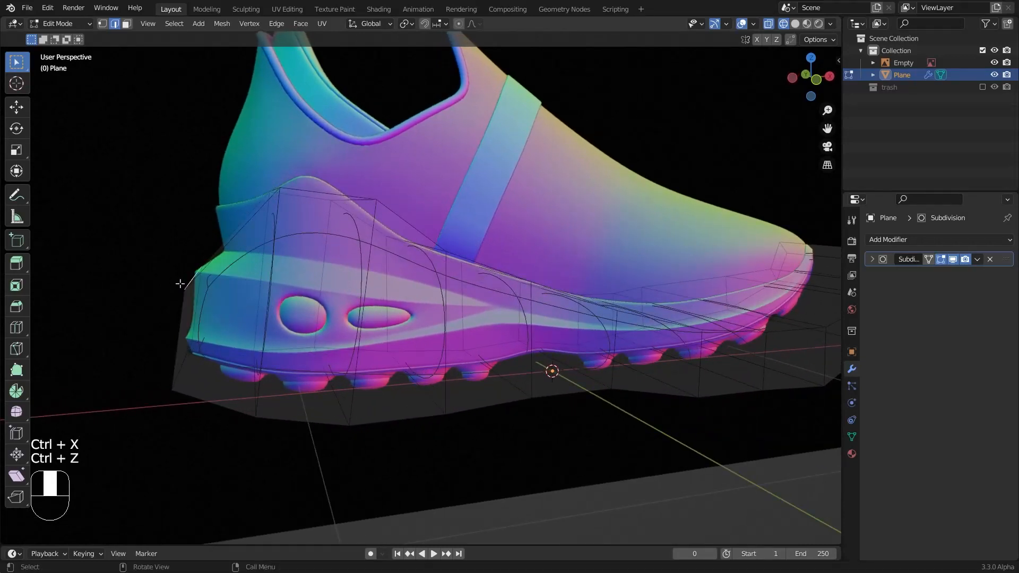
Step: In front view, move the heel's top rear edge up to where the midsole meets the back of the upper
left_click(814, 84)
scroll(159, 242, "up", 4)
key("g")
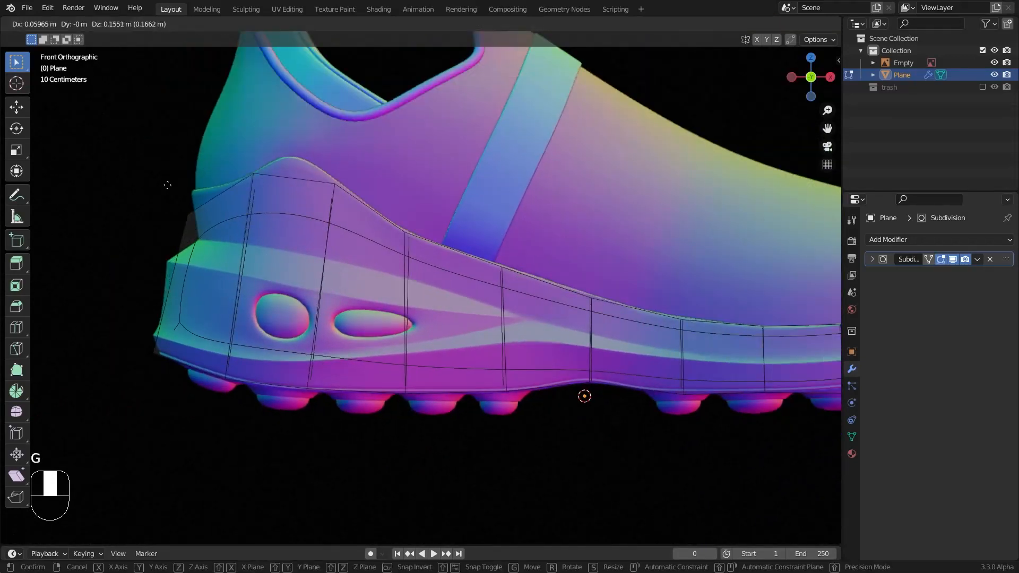
left_click(167, 172)
scroll(277, 263, "down", 2)
Step: Add a horizontal loop cut around the sole's side wall, slid slightly below the middle
key("ctrl+r")
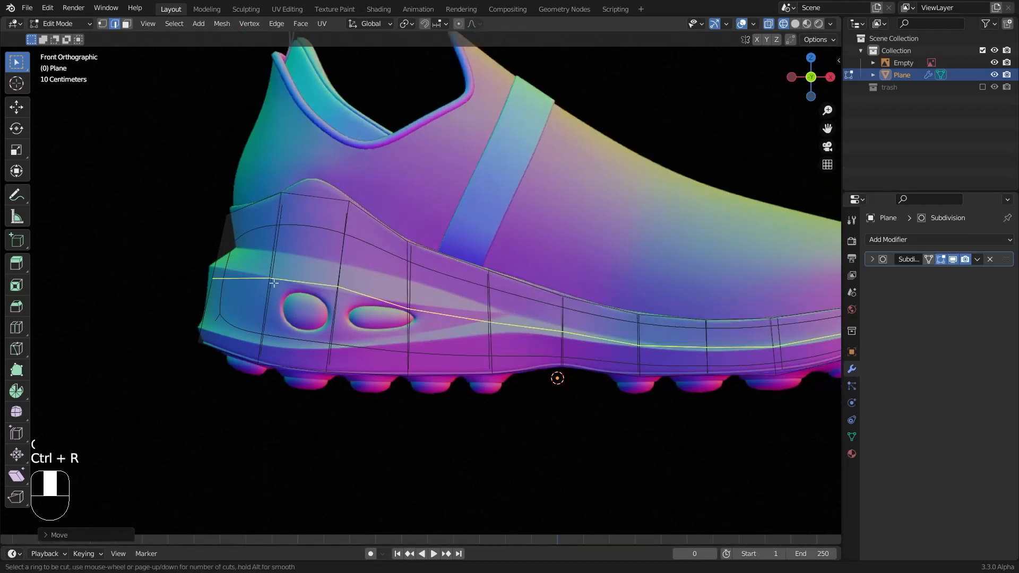
left_click(274, 279)
left_click(269, 292)
middle_click_drag(252, 296, 407, 292, "shift")
scroll(407, 290, "up", 3)
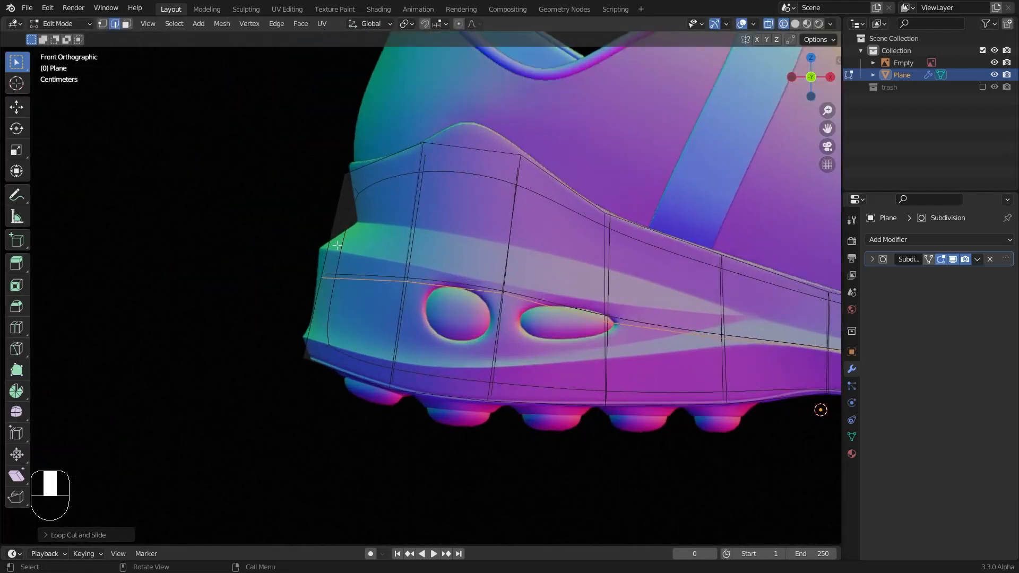
scroll(521, 271, "down", 2)
middle_click_drag(535, 281, 413, 300, "shift")
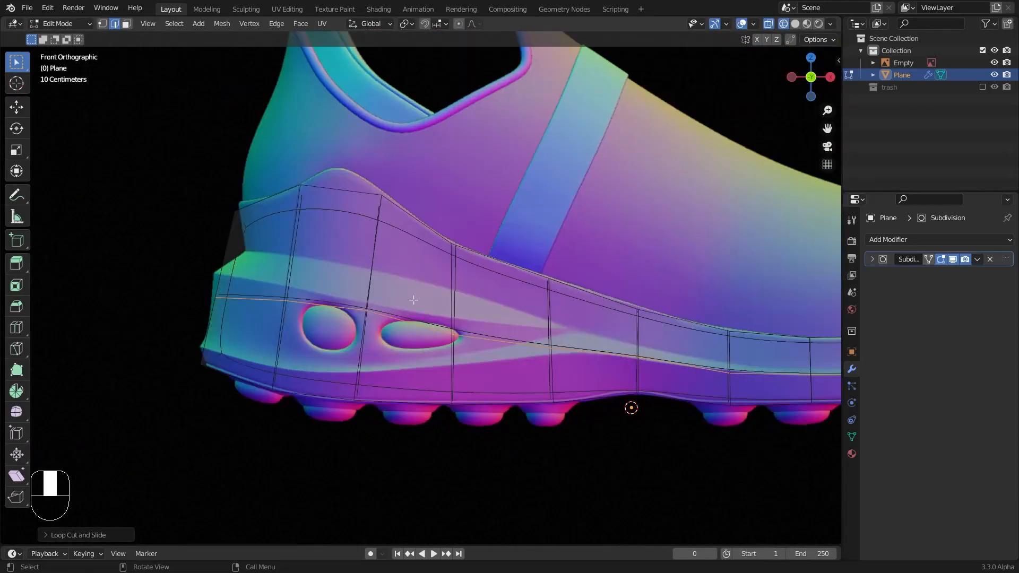
Step: Move the new loop's heel-end and adjacent vertices up to the lower edge of the reference's upper midsole stripe
key("1")
scroll(237, 300, "up", 2)
middle_click_drag(228, 294, 267, 306, "shift")
left_click_drag(181, 283, 144, 307)
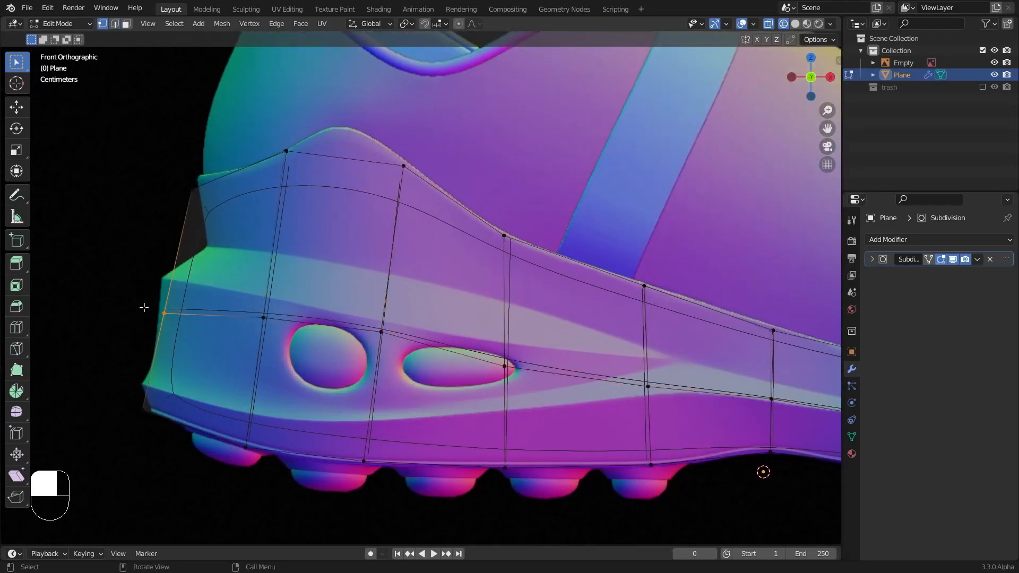
key("g")
left_click(168, 290)
left_click_drag(288, 291, 230, 368)
key("g")
left_click(241, 334)
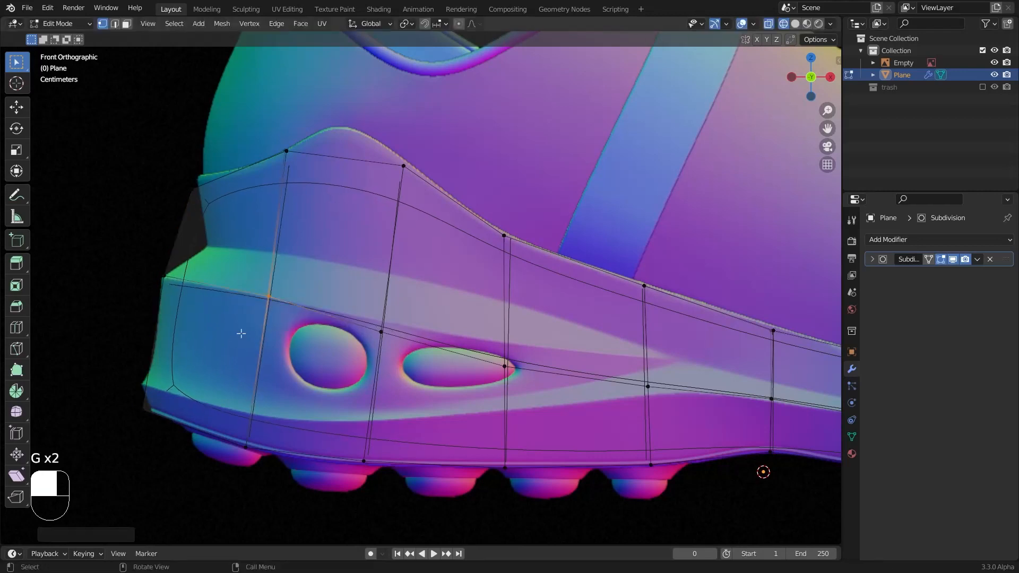
Step: Raise the new loop's vertices around the two heel vents to follow the lower edge of the stripe
left_click_drag(406, 304, 357, 362)
key("g")
left_click(365, 352)
left_click_drag(536, 338, 481, 394)
key("g")
left_click(489, 373)
Step: Adjust the new loop's vertices from behind the arch to the forefoot to follow the reference's stripe
middle_click_drag(547, 376, 378, 362, "shift")
left_click_drag(498, 346, 450, 392)
key("g")
left_click(457, 365)
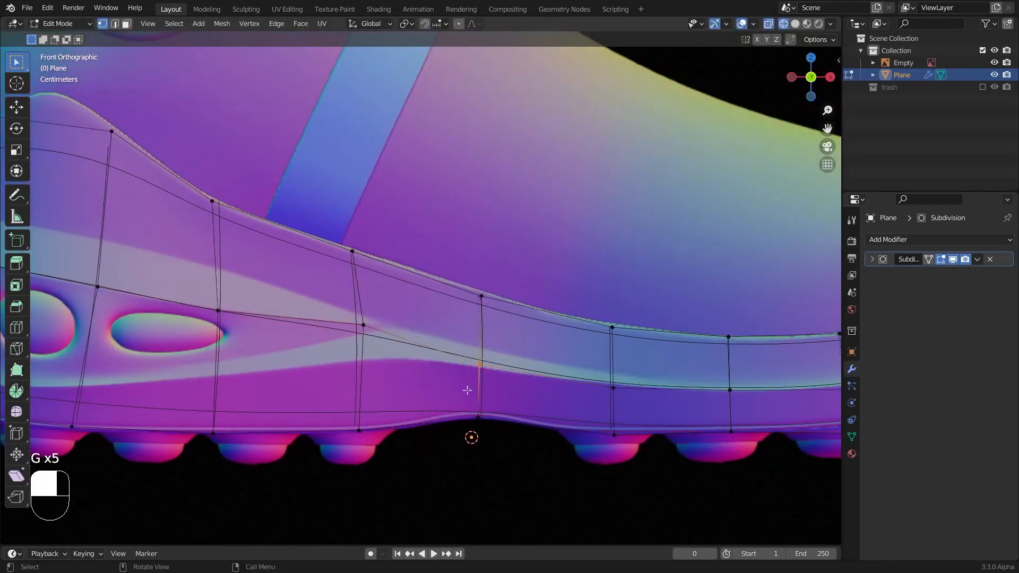
left_click(468, 384)
scroll(584, 355, "down", 1)
left_click_drag(601, 348, 557, 398)
key("g")
left_click(556, 392)
middle_click_drag(246, 376, 401, 408, "shift")
scroll(586, 350, "up", 2)
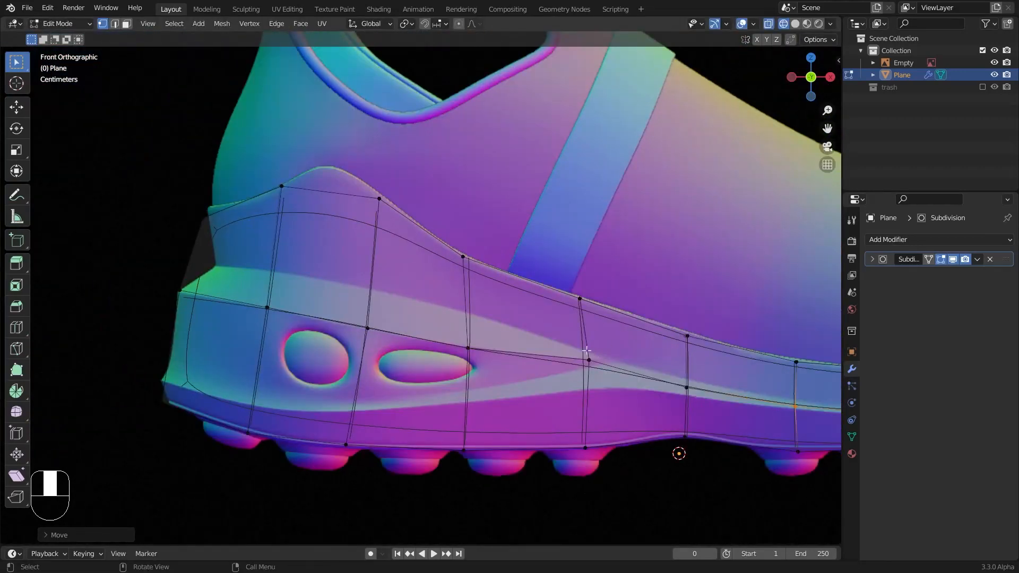
Step: Bevel the side wall's middle loop from behind the arch to the heel end with 2 segments, about 0.11 m wide
left_click_drag(606, 346, 421, 372)
left_click_drag(544, 333, 479, 333)
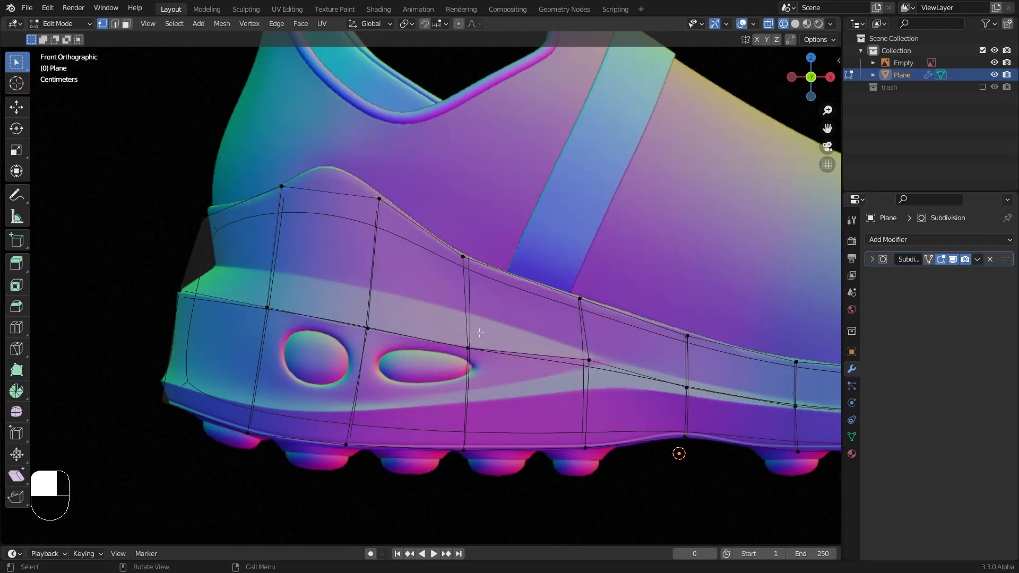
left_click_drag(561, 375, 565, 367)
left_click_drag(394, 304, 242, 372, "shift")
left_click_drag(312, 276, 187, 318, "shift")
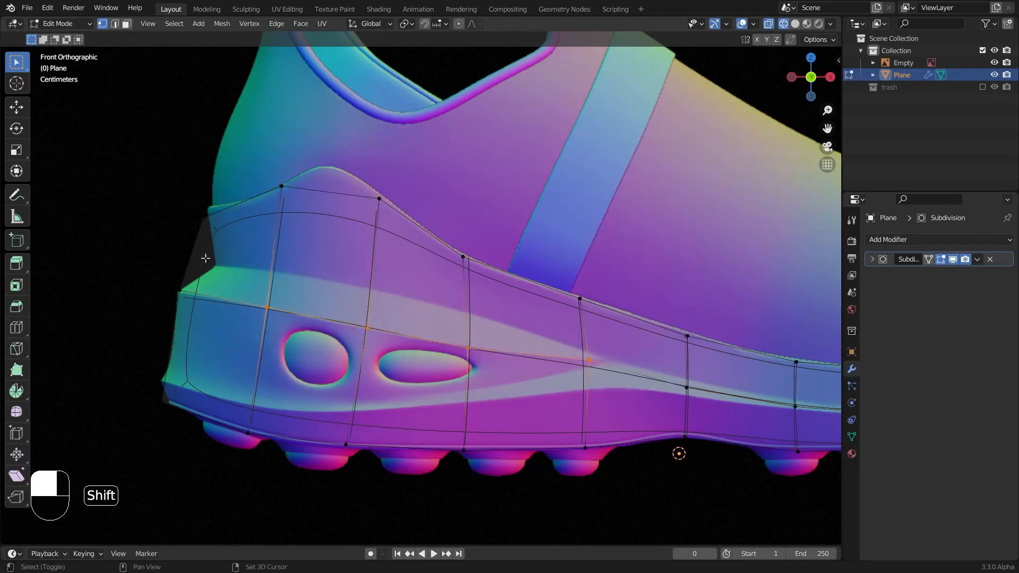
left_click_drag(206, 258, 148, 318, "shift")
scroll(231, 256, "down", 2)
key("ctrl+b")
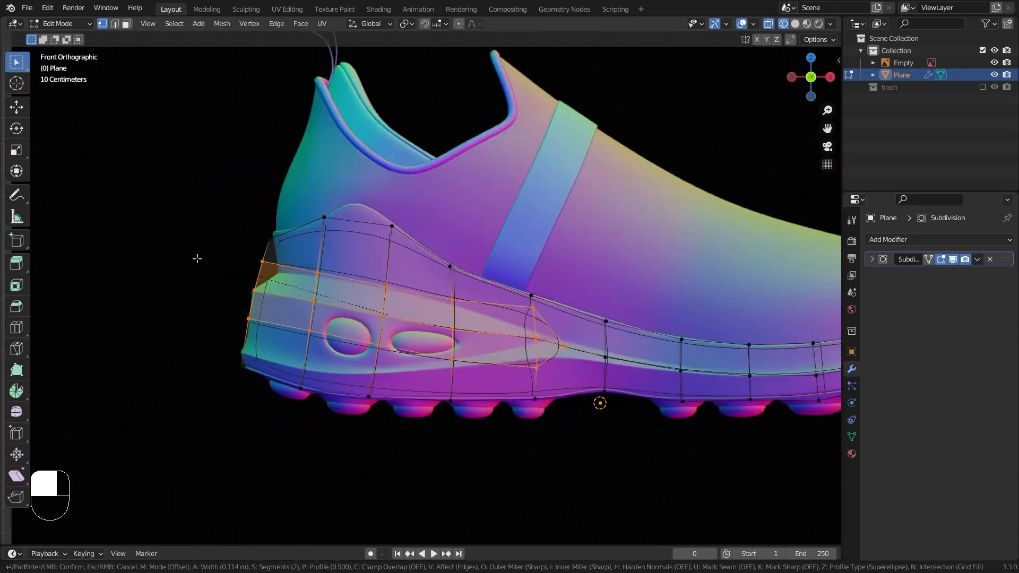
left_click(198, 264)
Step: Select the vertex at the bevel's forward tip and examine the bevelled section's end near the arch from both sides
middle_click_drag(525, 350, 293, 315, "shift")
scroll(293, 314, "up", 2)
left_click(224, 316)
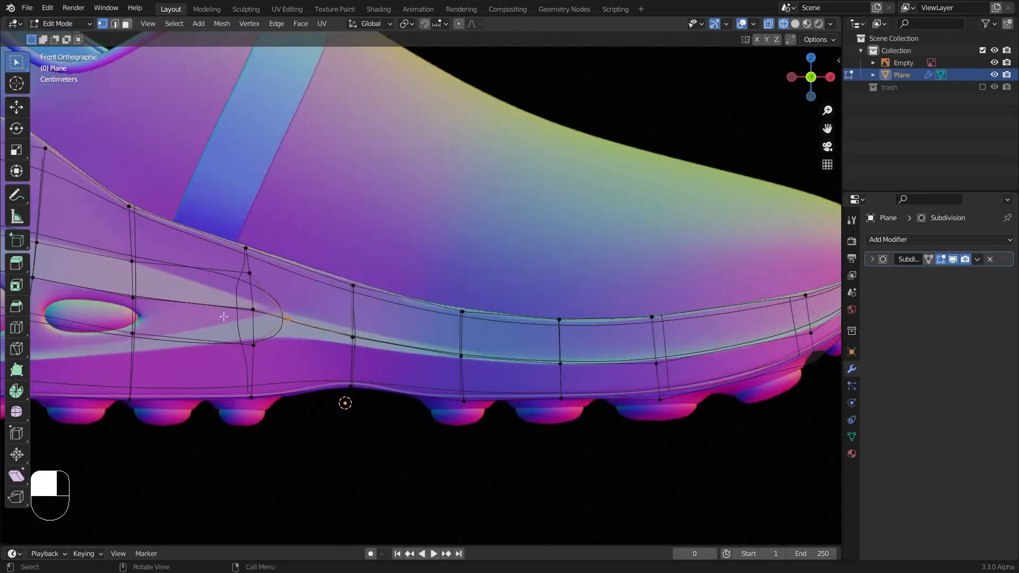
middle_click_drag(224, 317, 340, 319, "shift")
scroll(500, 379, "up", 4)
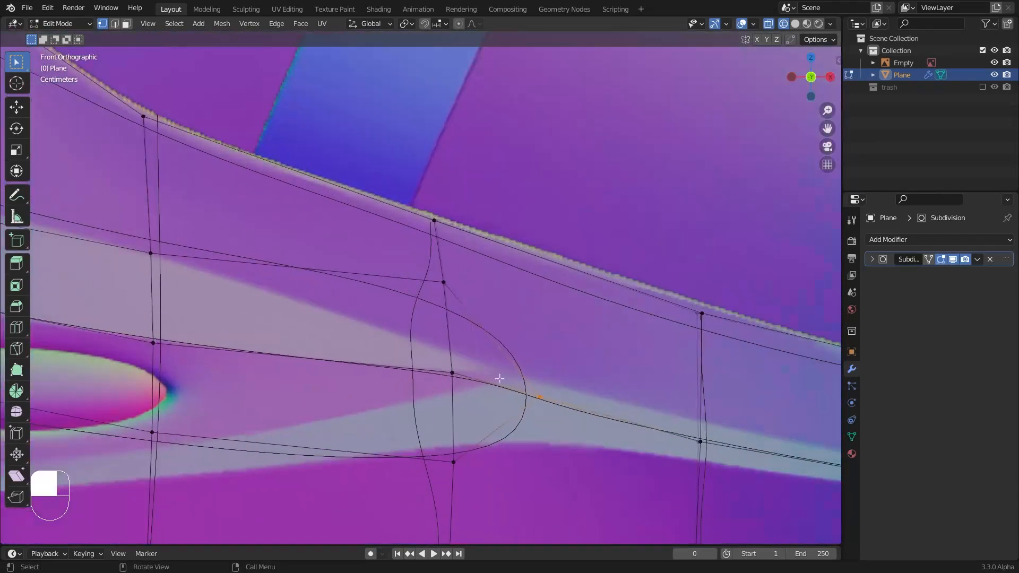
scroll(541, 398, "down", 8)
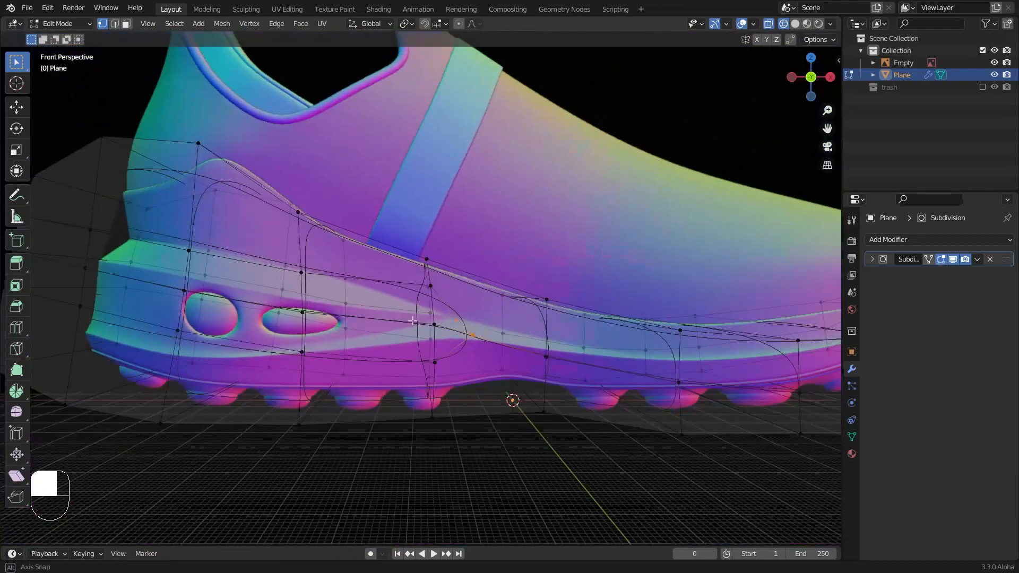
middle_click_drag(512, 400, 529, 317)
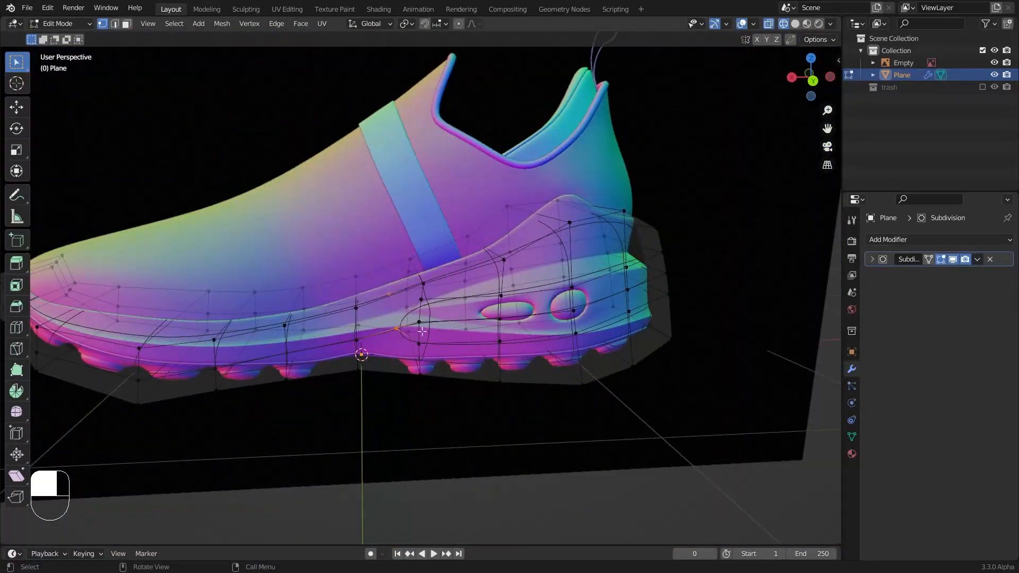
middle_click_drag(422, 331, 243, 335)
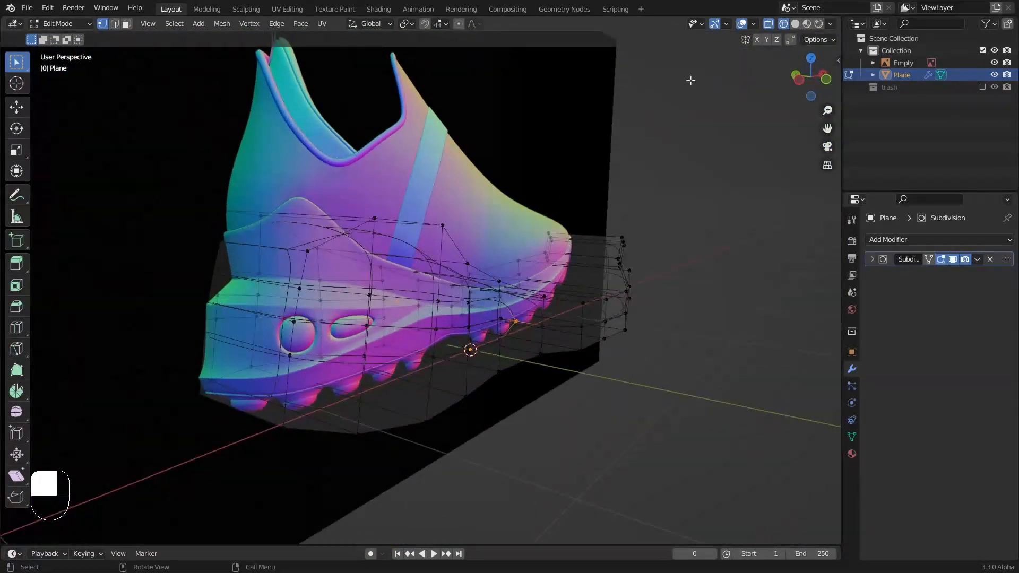
left_click(768, 27)
left_click(768, 27)
left_click(826, 81)
scroll(522, 239, "up", 6)
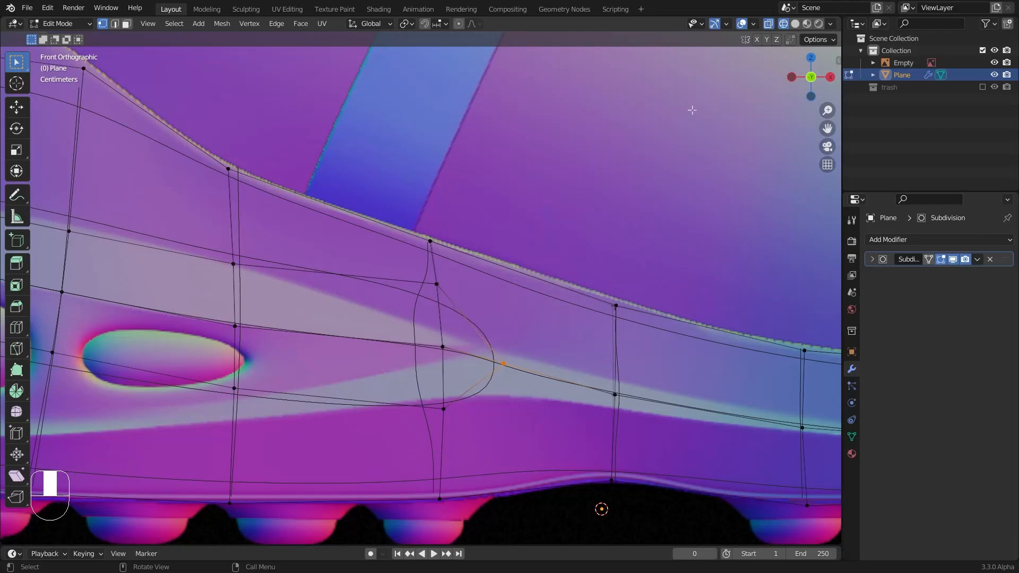
Step: Slide the bevel's forward tip vertex onto the next arch vertex with Auto Merge enabled, and disable Auto Merge again
left_click(791, 39)
scroll(494, 309, "down", 1)
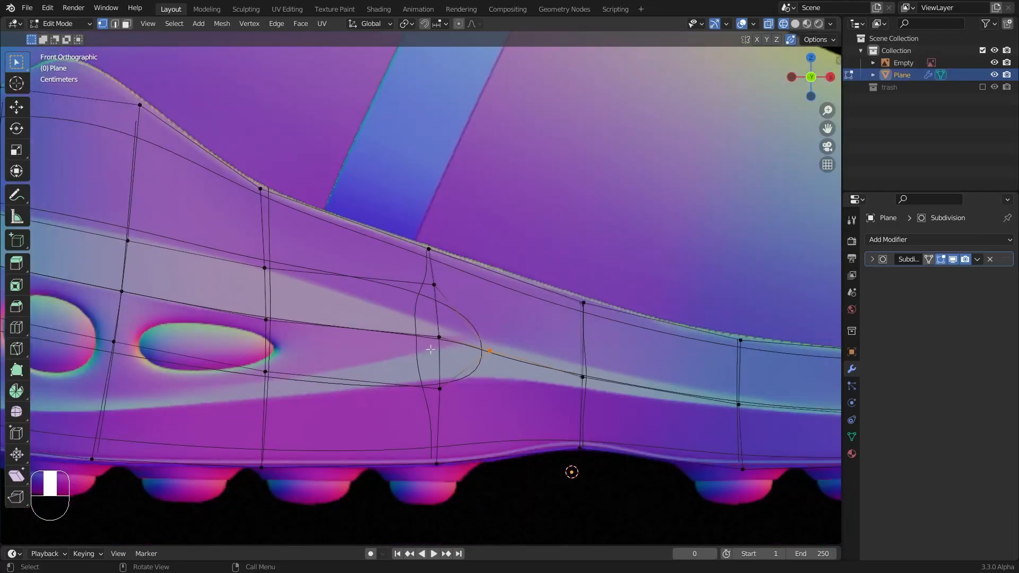
key("g")
key("g")
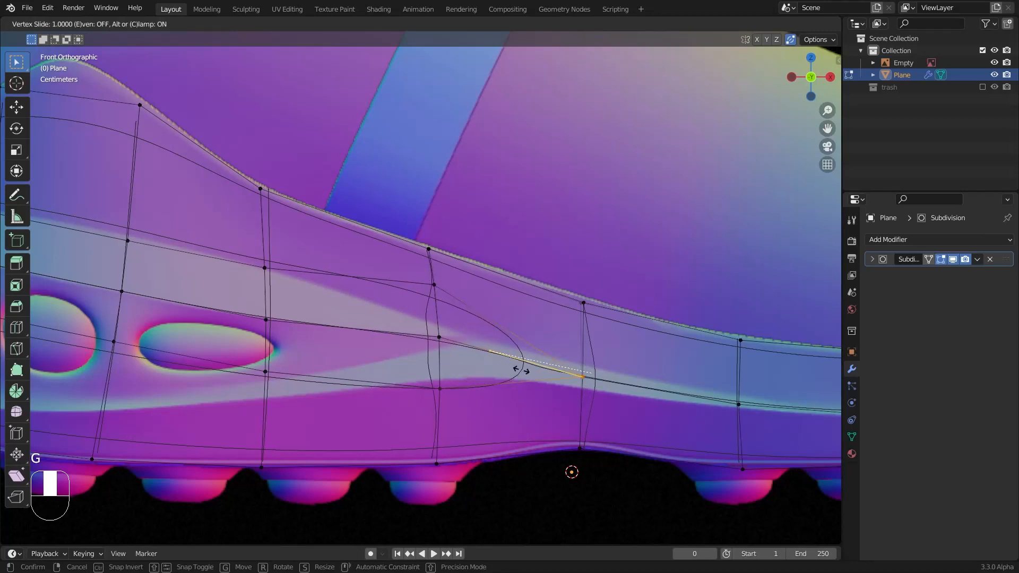
left_click(521, 369)
middle_click_drag(596, 372, 542, 417)
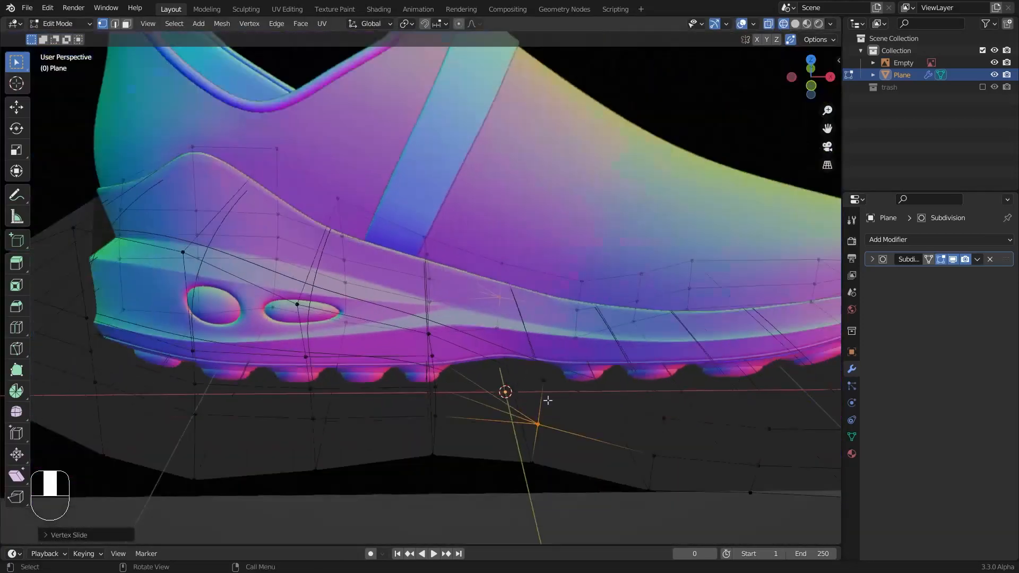
left_click(811, 93)
left_click(790, 42)
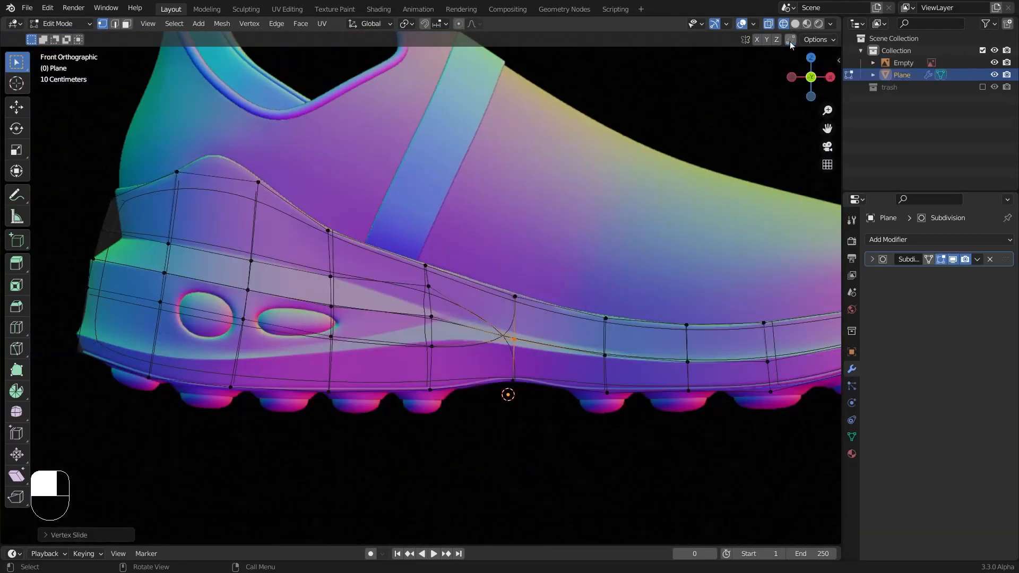
Step: Lower the upper and middle bevel vertices just behind the arch to follow the converging stripe in the reference
middle_click_drag(514, 236, 605, 207, "shift")
scroll(605, 207, "up", 3)
left_click(253, 270)
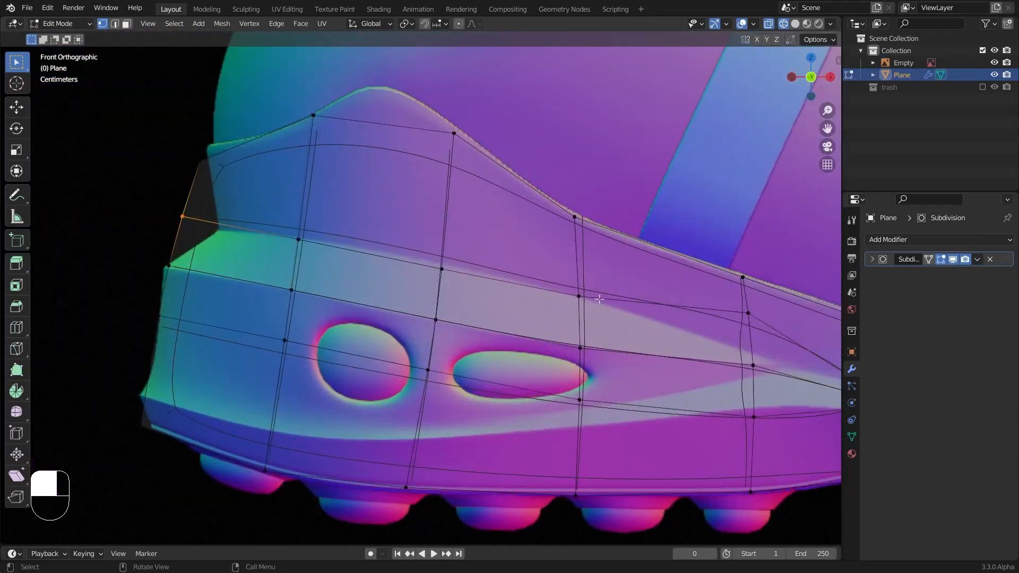
left_click(645, 338)
key("g")
key("g")
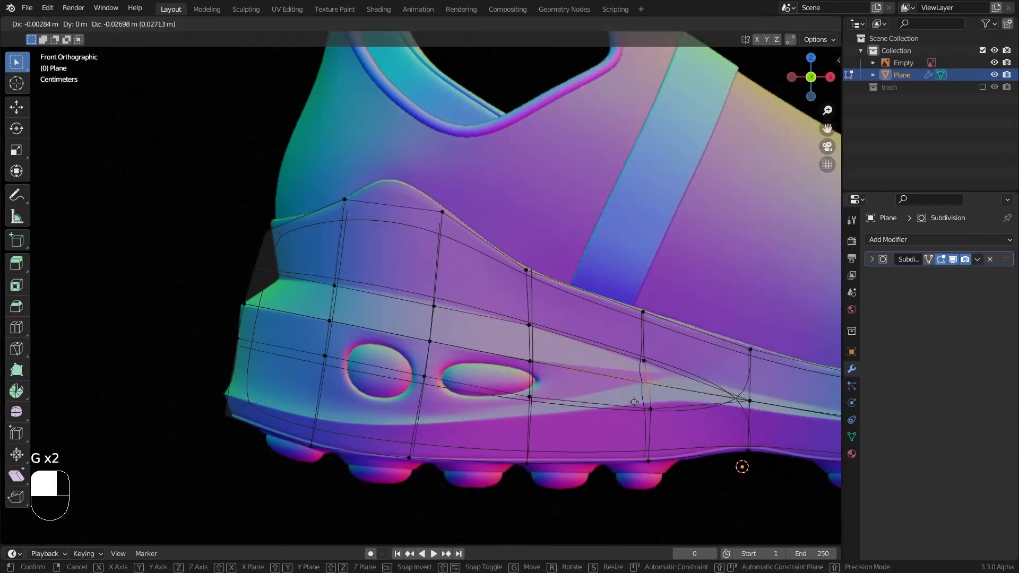
middle_click_drag(666, 350, 726, 373, "shift")
Step: Push the bevel's upper row of vertices, from behind the arch to the heel end, about 0.106 m inward with Shrink/Fatten
left_click_drag(725, 372, 693, 395)
left_click_drag(609, 339, 574, 363, "shift")
left_click_drag(505, 315, 461, 342, "shift")
left_click_drag(412, 293, 393, 311, "shift")
left_click_drag(345, 281, 295, 306, "shift")
middle_click_drag(295, 305, 716, 94)
key("alt+z")
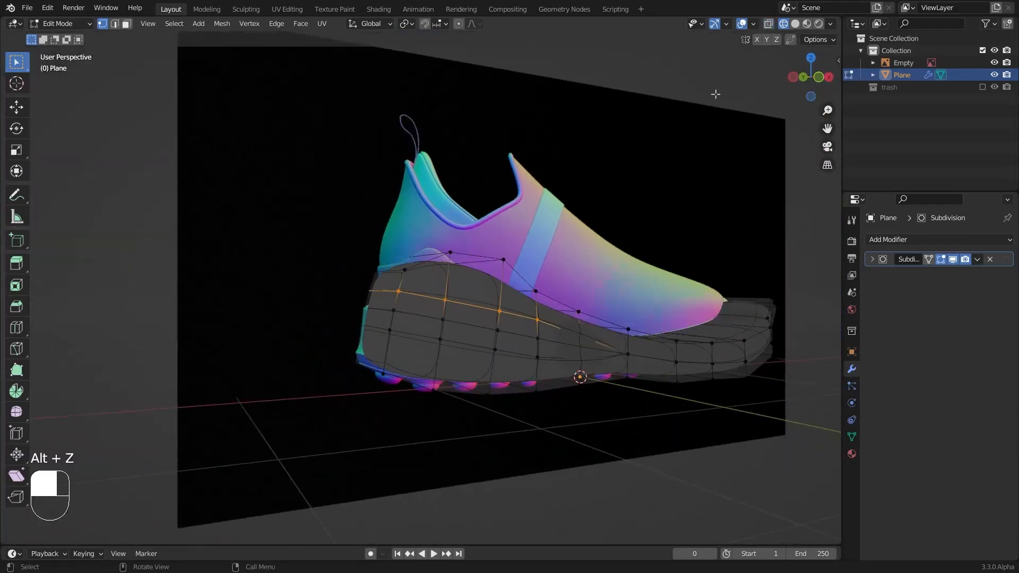
left_click(794, 25)
scroll(359, 259, "up", 3)
scroll(352, 245, "up", 1)
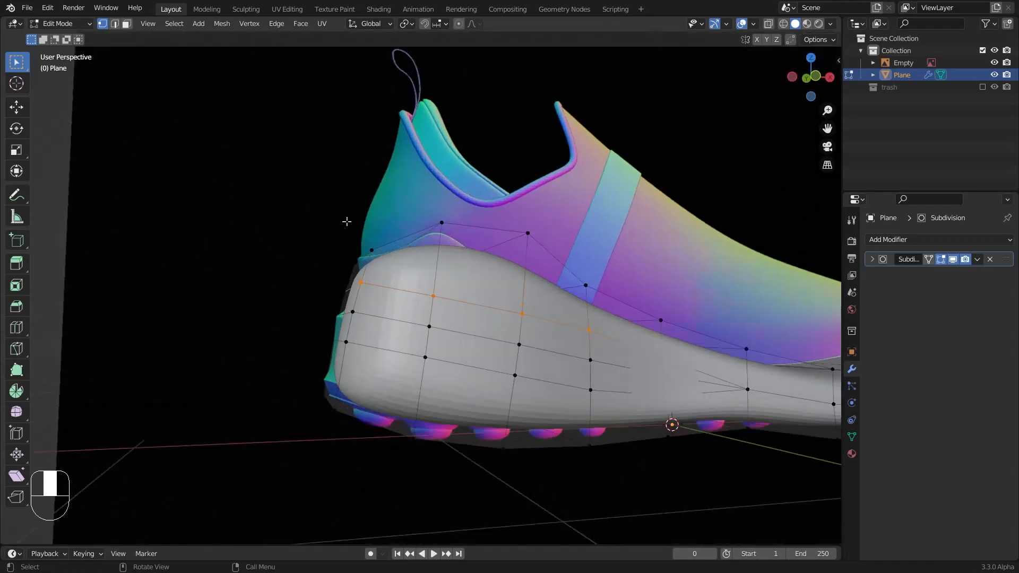
key("alt+s")
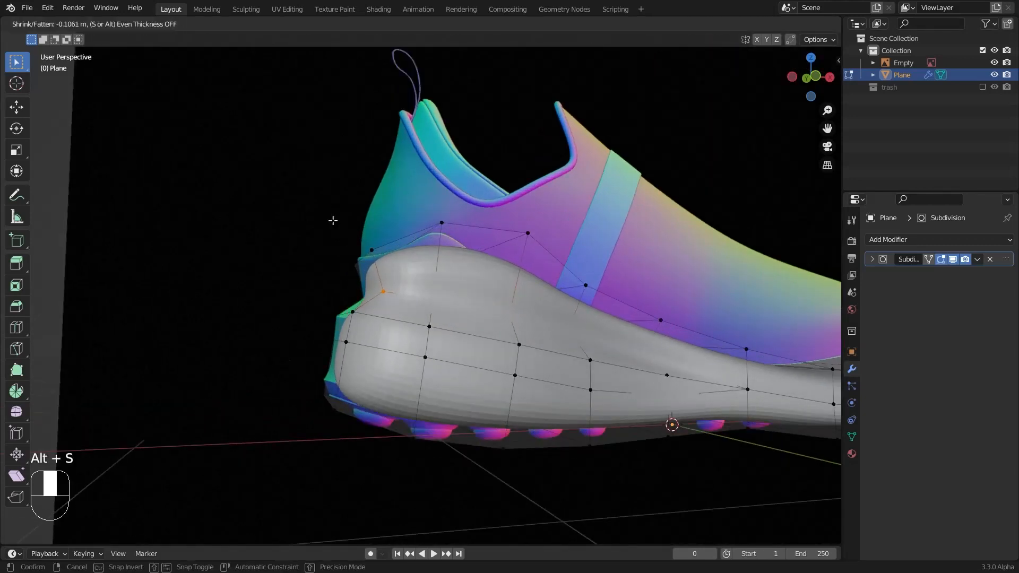
left_click(333, 220)
middle_click_drag(333, 220, 391, 272)
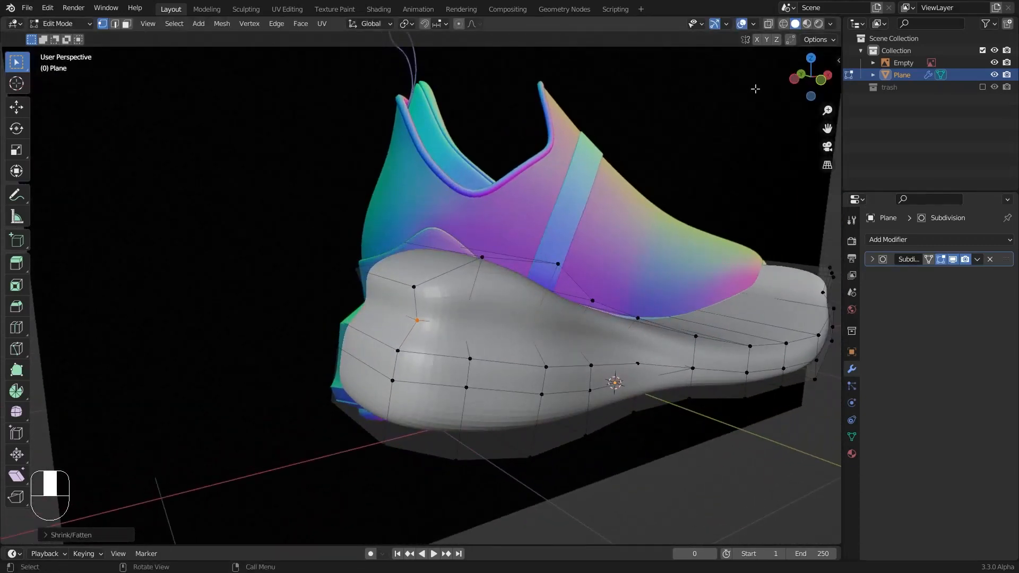
Step: Move the bevel's lower row vertices at the heel end and around the first vent down to the reference's lower stripe
left_click(821, 82)
key("alt+z")
scroll(458, 379, "up", 2)
middle_click_drag(458, 378, 379, 326, "shift")
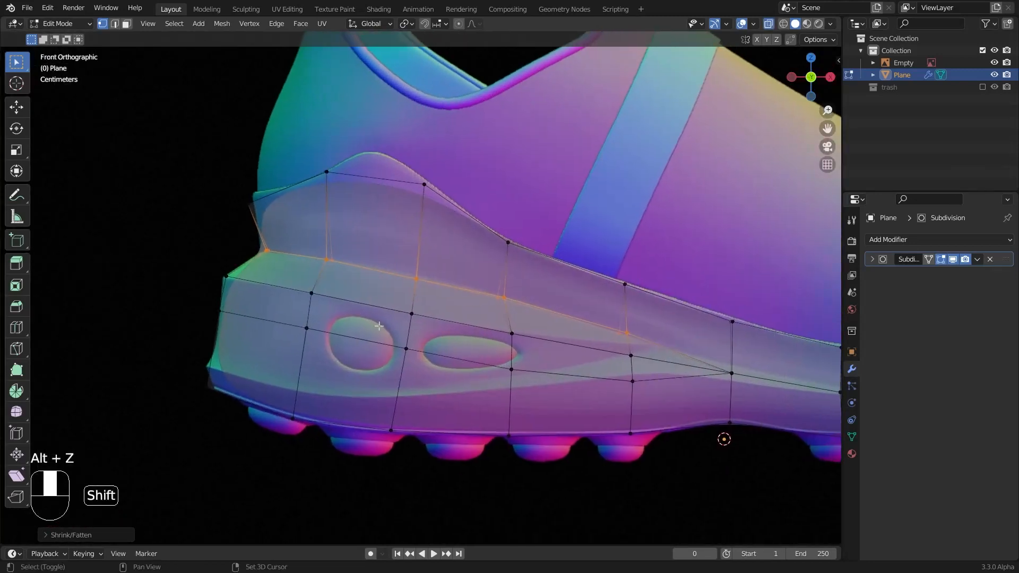
left_click_drag(227, 298, 196, 313)
key("g")
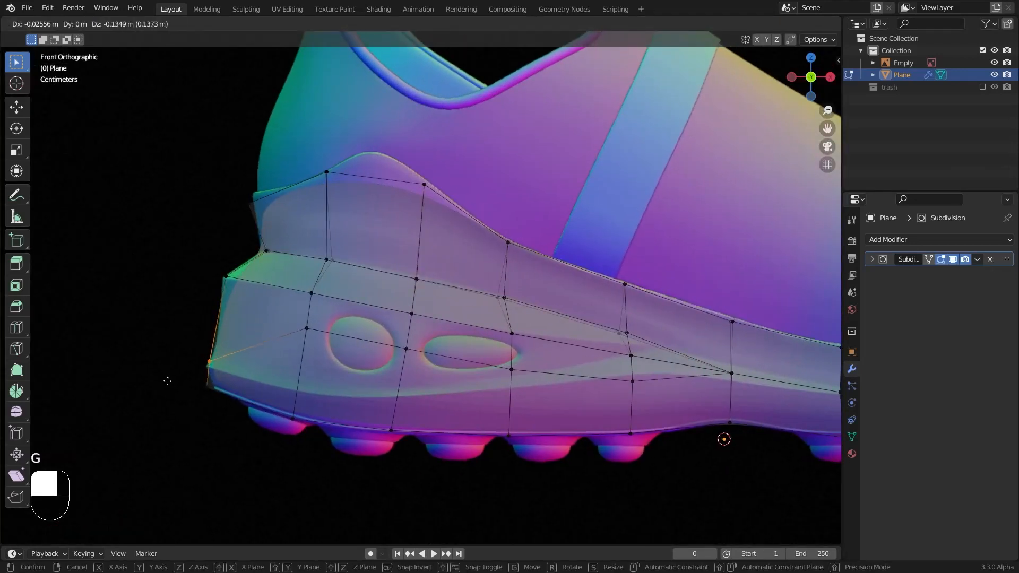
left_click(167, 385)
left_click_drag(324, 313, 286, 354)
key("g")
left_click(275, 418)
left_click_drag(424, 332, 388, 377)
key("g")
left_click(379, 425)
Step: Move the lower row vertex under the second vent's tip down to the lower stripe and nudge the merged arch vertex into place
middle_click_drag(393, 422, 231, 422, "shift")
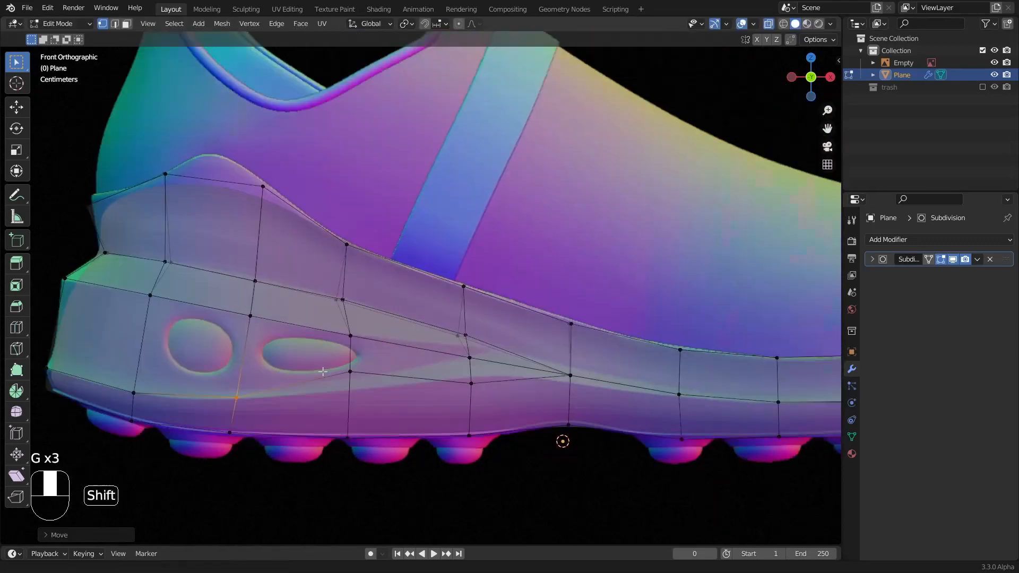
scroll(510, 404, "up", 2)
left_click_drag(432, 365, 366, 425)
key("g")
left_click(365, 417)
left_click_drag(515, 332, 467, 384)
key("g")
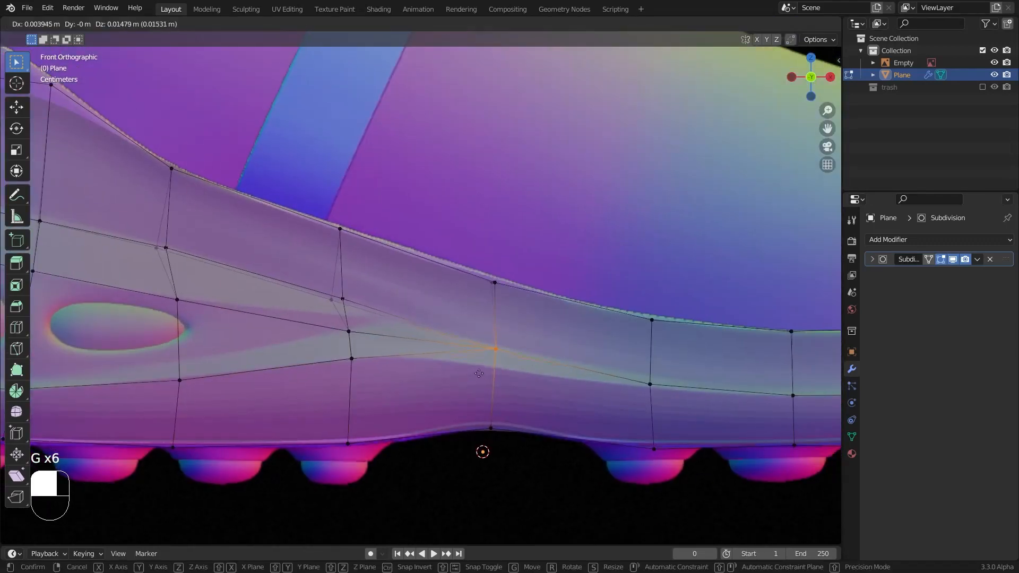
left_click(468, 375)
Step: Hide the viewport overlays and add a Bevel modifier to the sole, placed above the Subdivision modifier
key("alt+z")
middle_click_drag(444, 295, 728, 65)
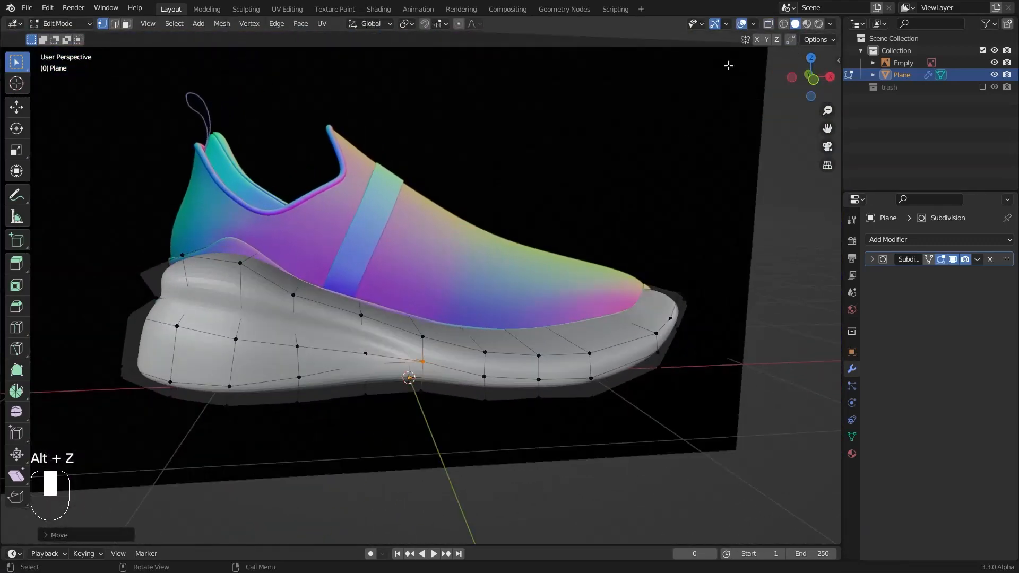
left_click(742, 23)
middle_click_drag(525, 361, 609, 257)
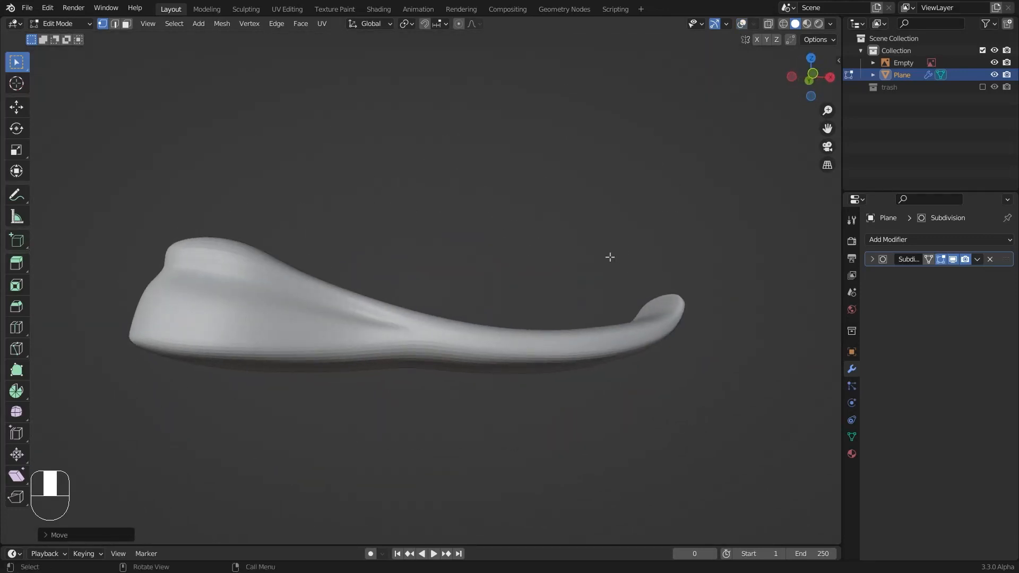
left_click(878, 240)
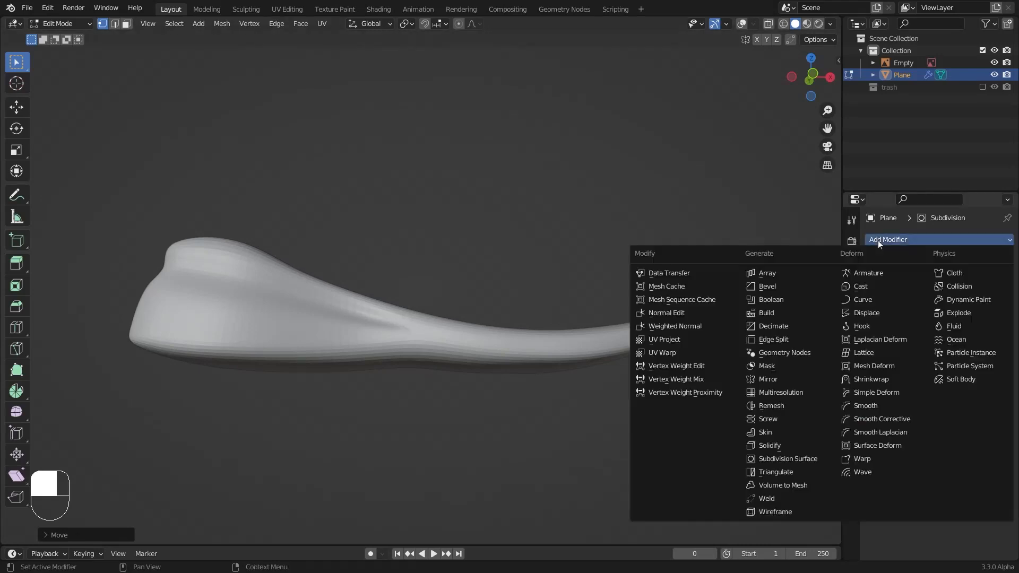
left_click(779, 291)
left_click_drag(1009, 284, 1006, 263)
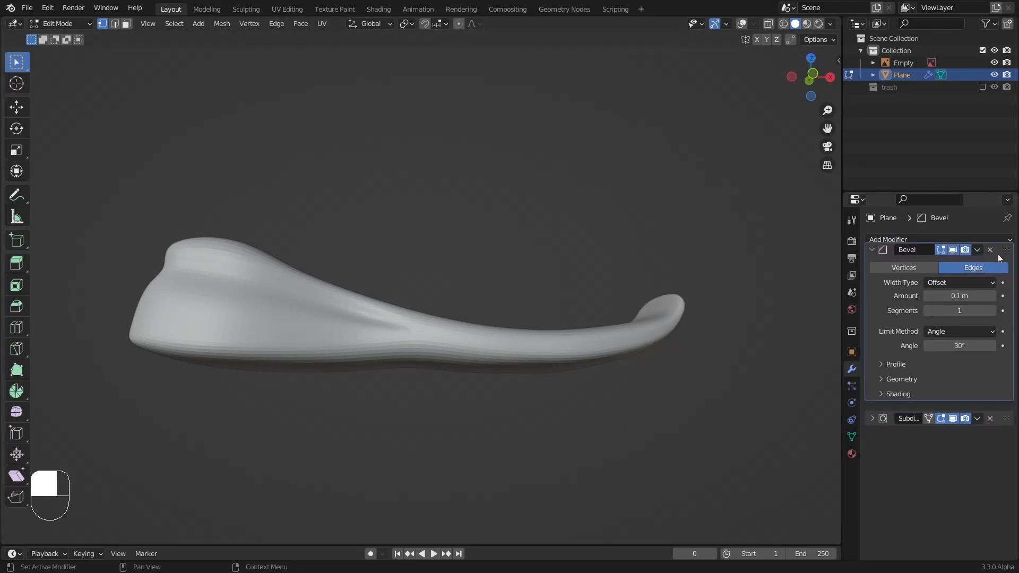
Step: Set the Bevel modifier's limit method to Weight with 2 segments, and show the overlays again
middle_click_drag(717, 249, 630, 265)
left_click(933, 342)
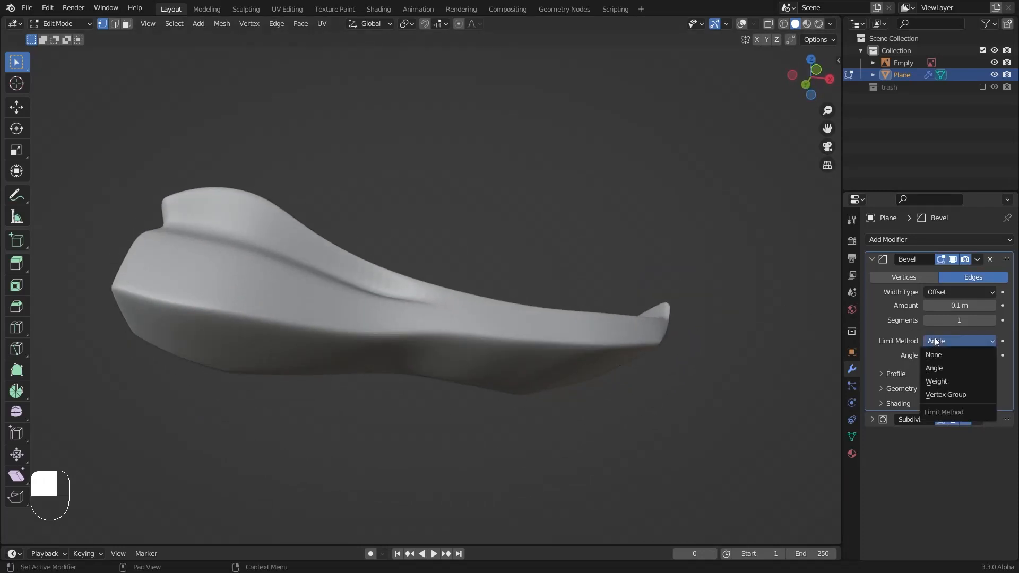
left_click(942, 383)
middle_click_drag(609, 257, 626, 265)
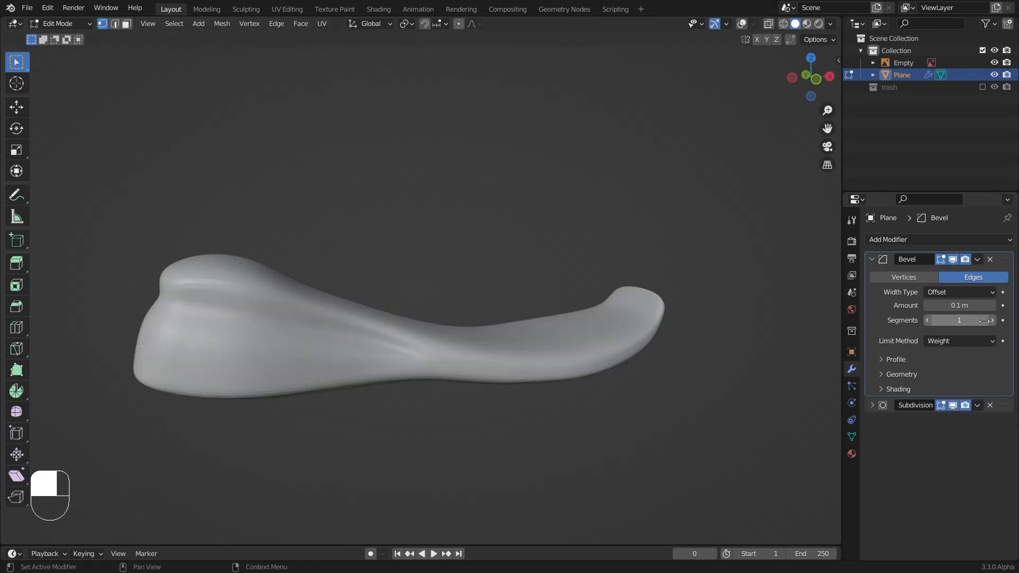
left_click(741, 25)
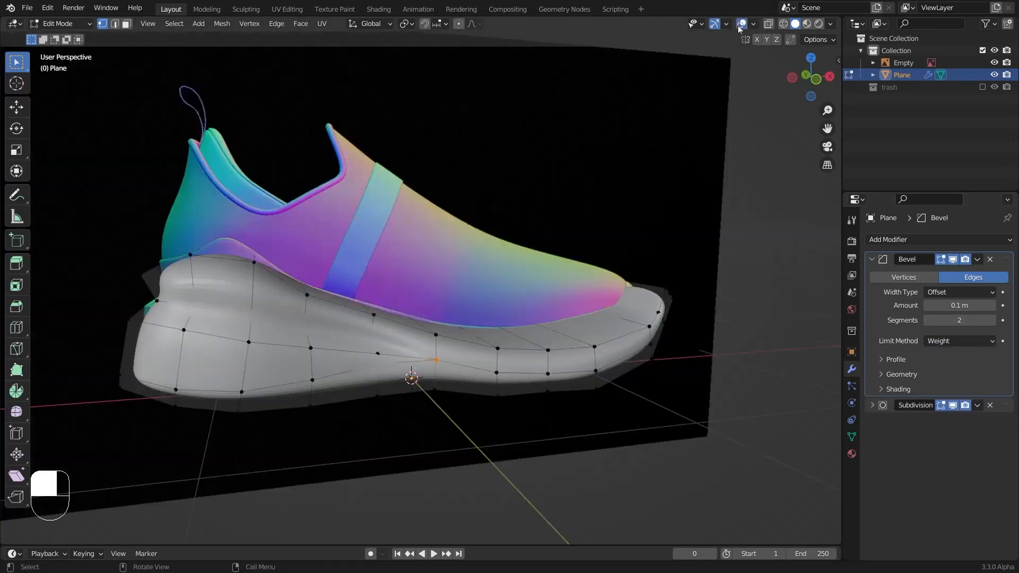
Step: Crease the edge loop around the sole's bottom perimeter
scroll(377, 329, "down", 2)
middle_click_drag(372, 330, 460, 330)
key("2")
scroll(459, 330, "up", 3)
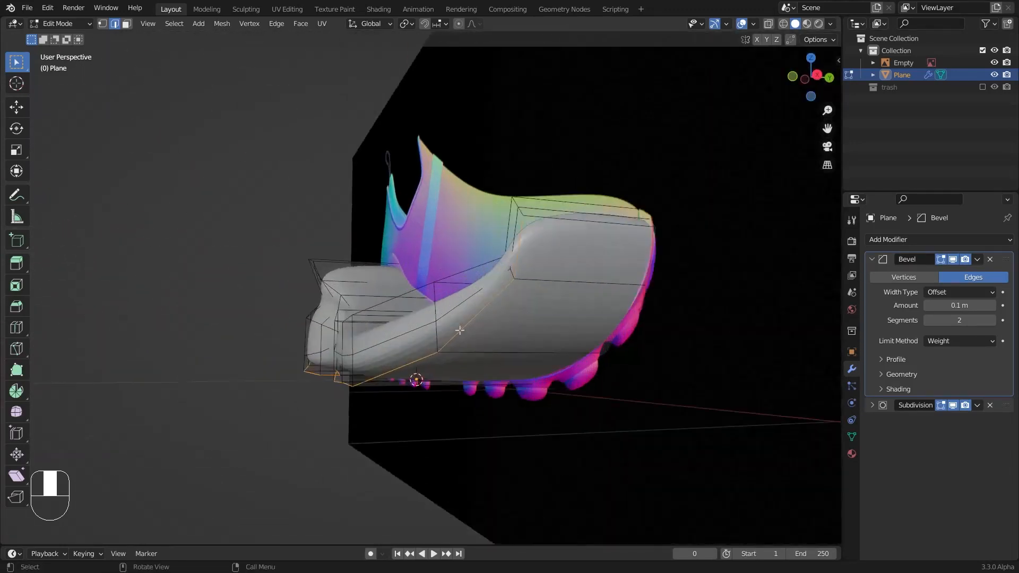
scroll(531, 226, "down", 3)
middle_click_drag(444, 258, 501, 248)
key("shift+e")
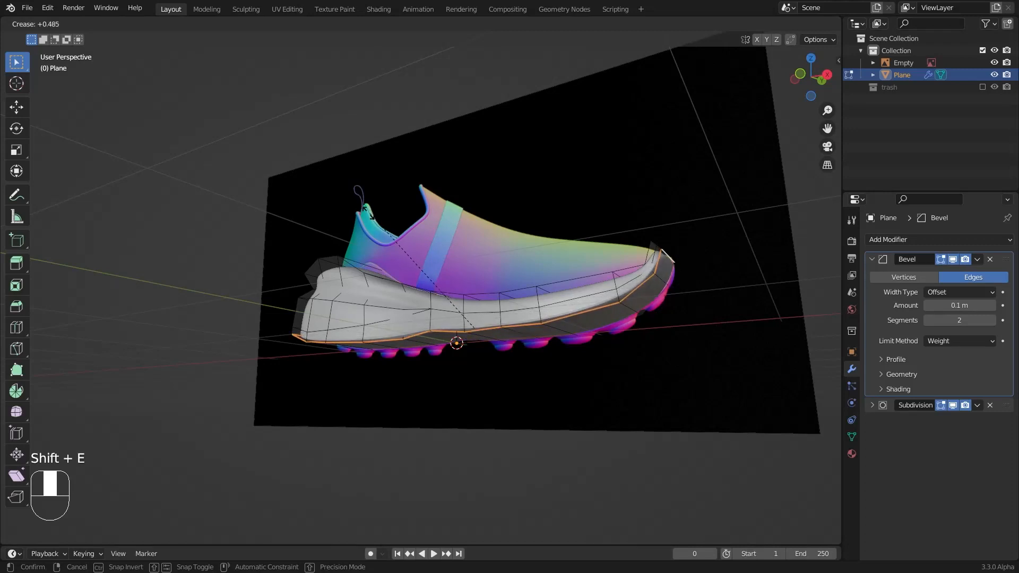
left_click(393, 233)
middle_click_drag(406, 243, 482, 277)
scroll(482, 277, "up", 3)
scroll(482, 277, "up", 1)
Step: Push the lower side-wall edges around the heel, from the arch on one side to the other, outward with Shrink/Fatten
middle_click_drag(379, 315, 531, 333)
key("alt+z")
key("alt+z")
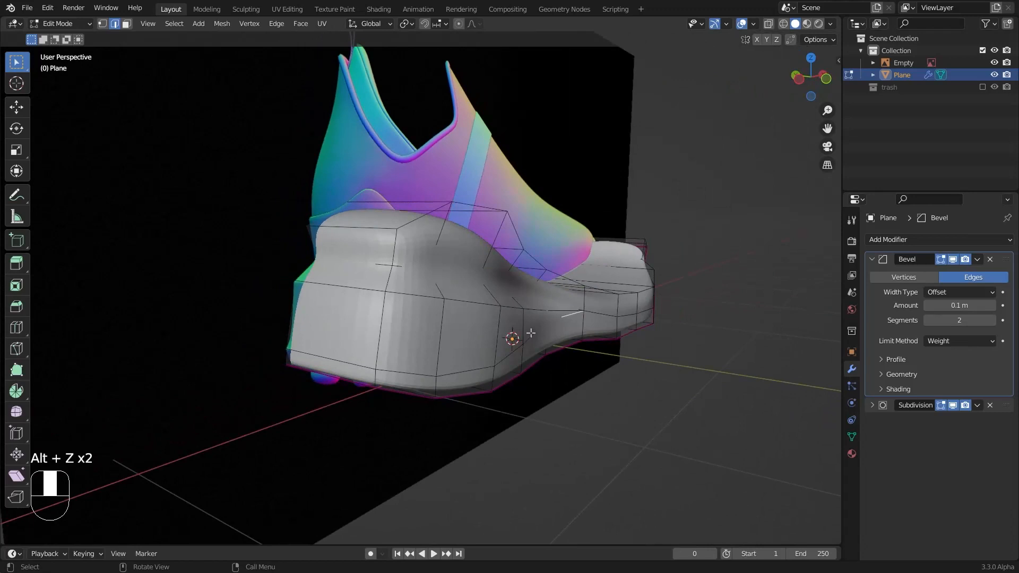
middle_click_drag(460, 333, 507, 331)
left_click(449, 335, "ctrl")
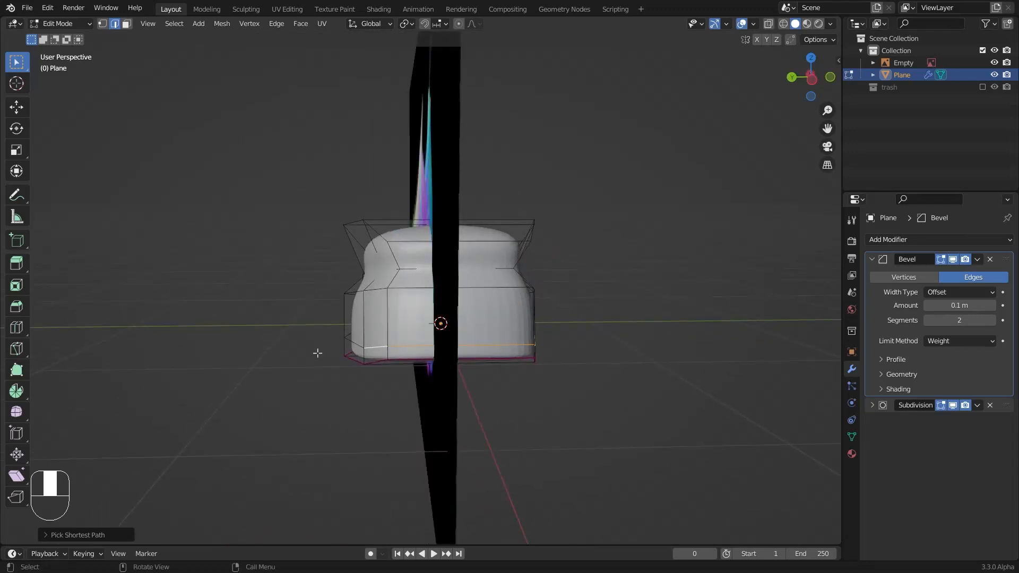
middle_click_drag(318, 353, 340, 336)
scroll(341, 335, "up", 2)
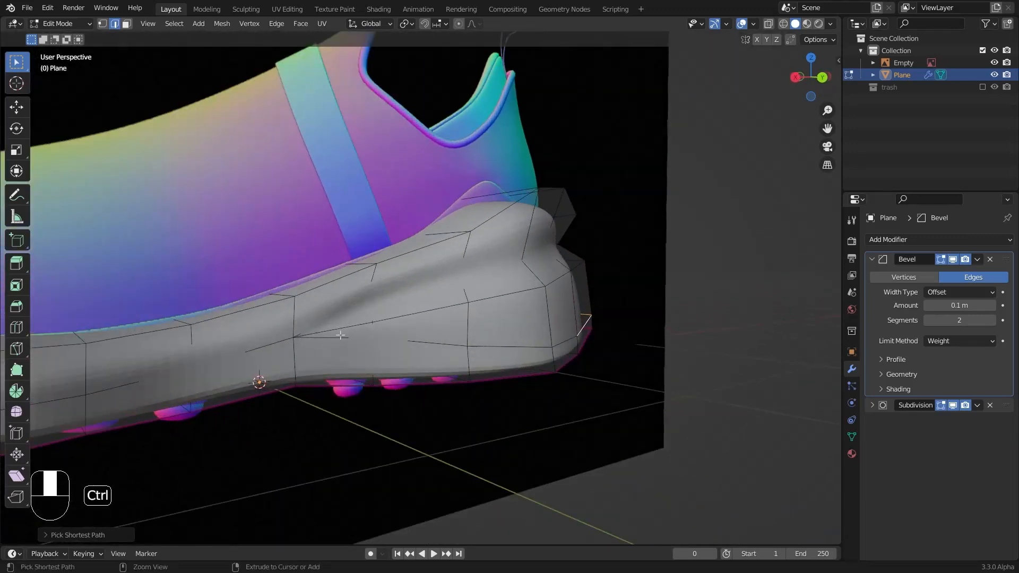
left_click(403, 342, "ctrl")
scroll(403, 343, "down", 2)
middle_click_drag(403, 343, 325, 335)
scroll(333, 343, "up", 2)
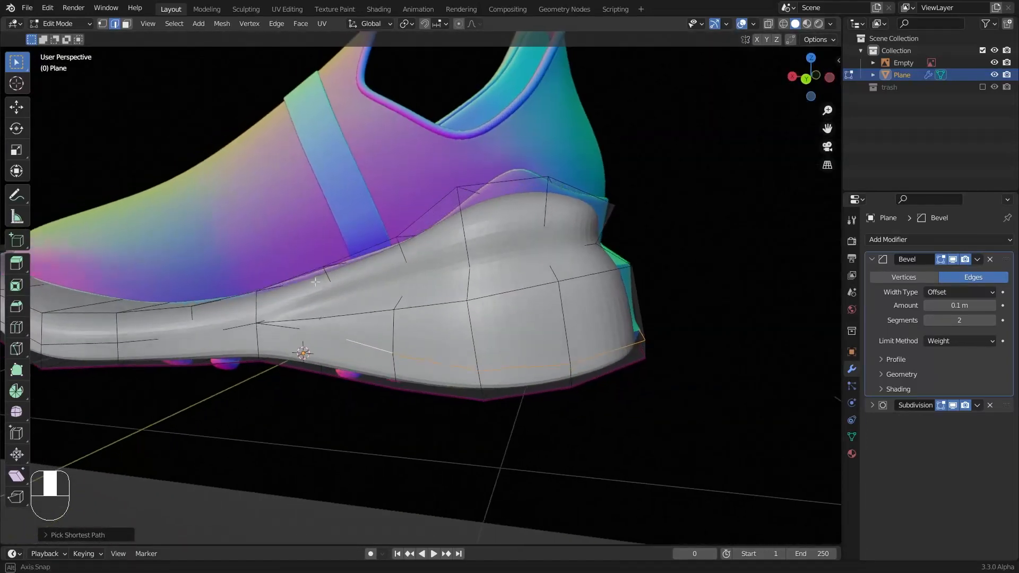
key("alt+s")
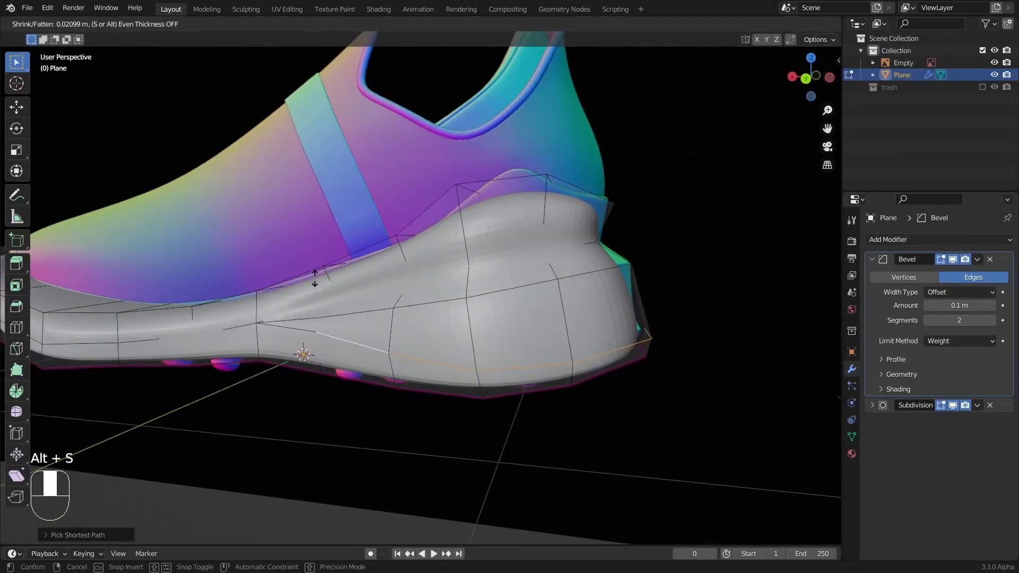
left_click(313, 274)
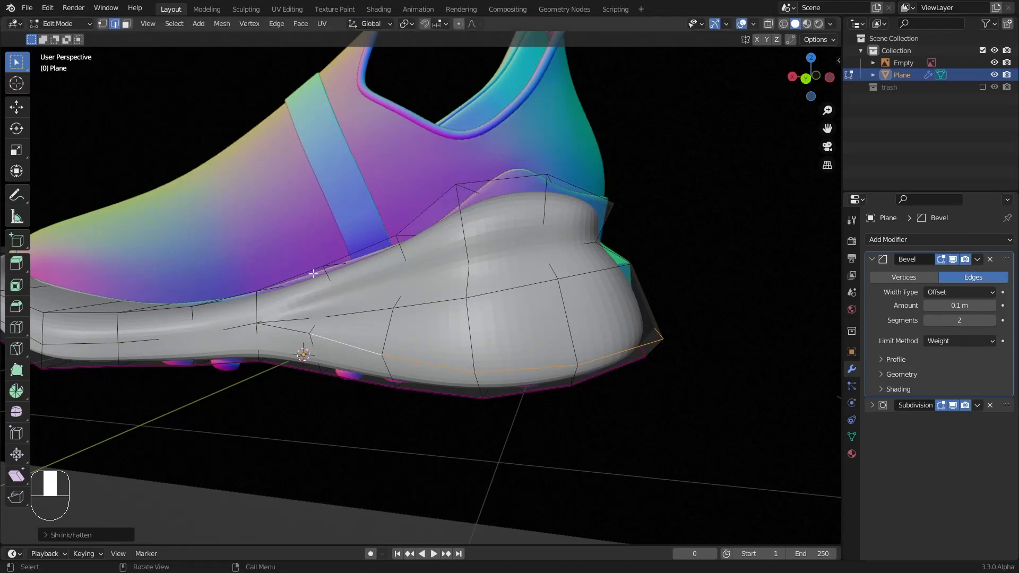
scroll(313, 274, "down", 2)
middle_click_drag(313, 274, 407, 313)
scroll(556, 329, "up", 1)
scroll(547, 329, "down", 2)
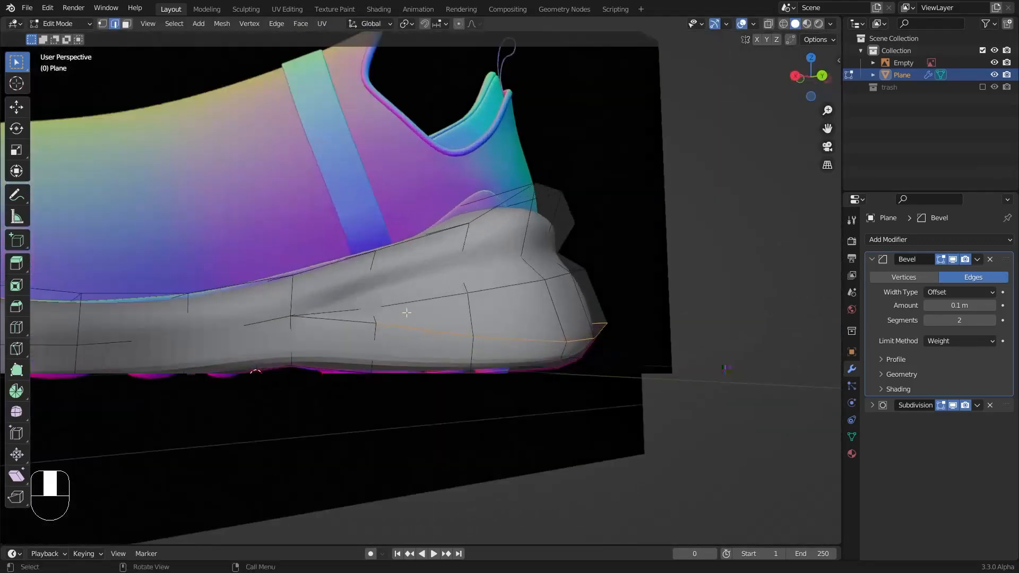